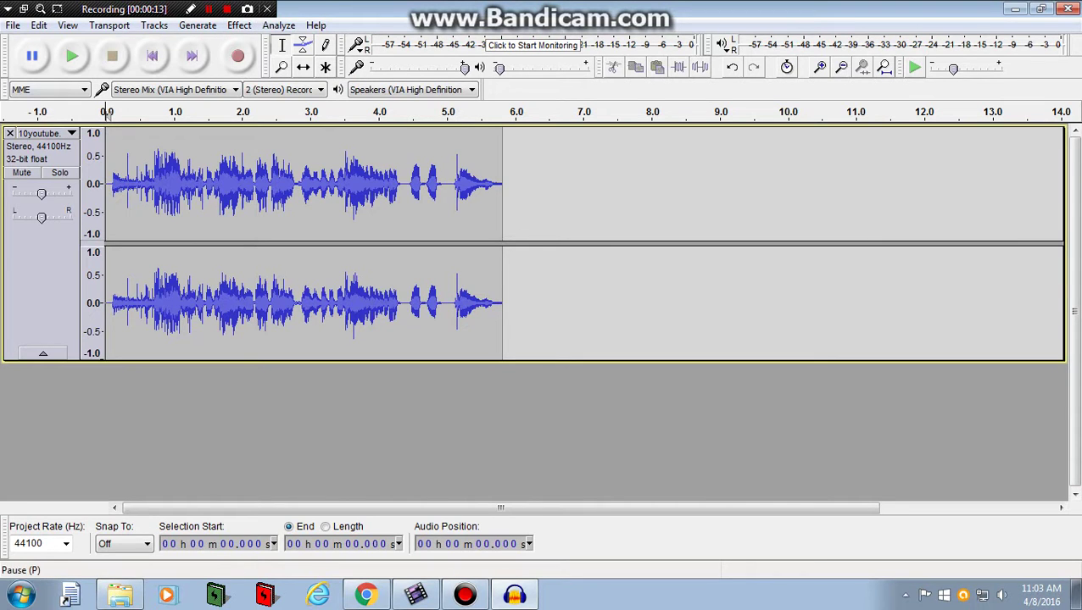
# - Duplicate the 10youtube stereo track, and duplicate both resulting copies again to stack four identical tracks
pyautogui.click(39, 25)
pyautogui.click(73, 154)
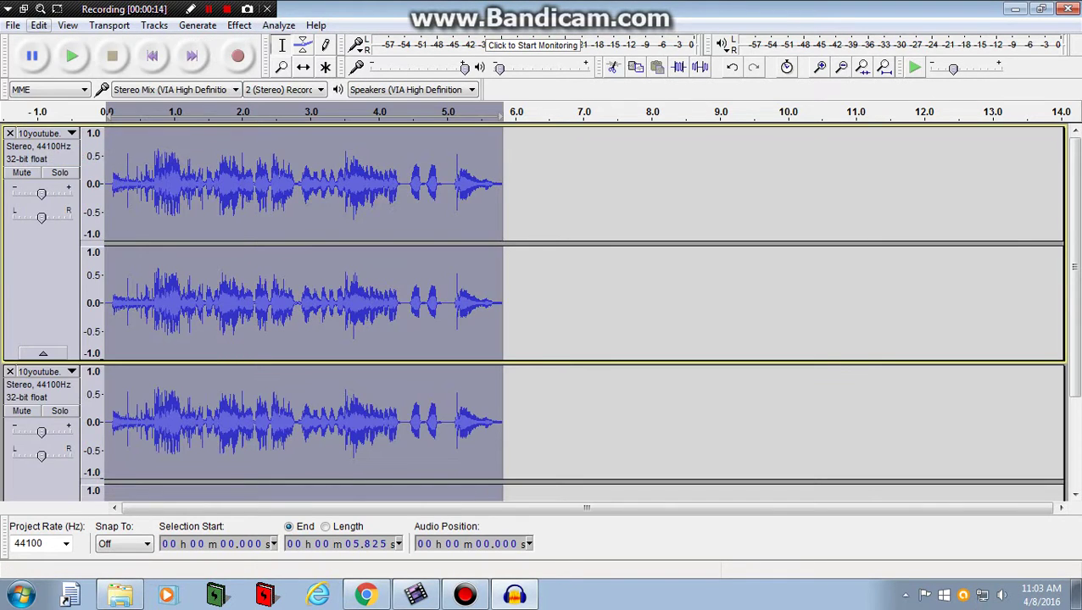
pyautogui.click(39, 25)
pyautogui.click(73, 155)
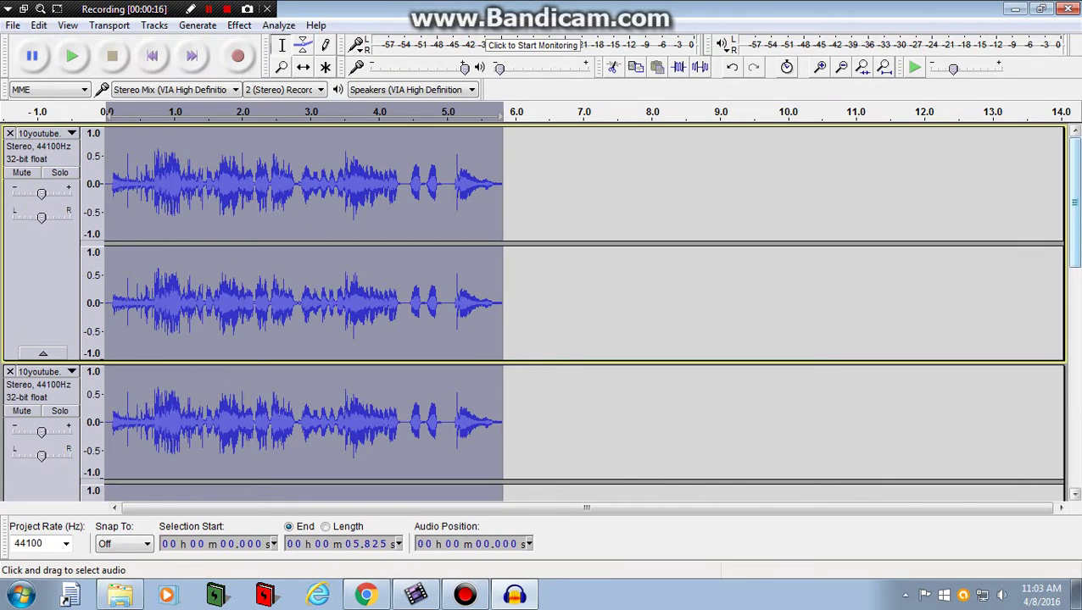
pyautogui.scroll(-5, 543, 305)
pyautogui.scroll(5, 543, 311)
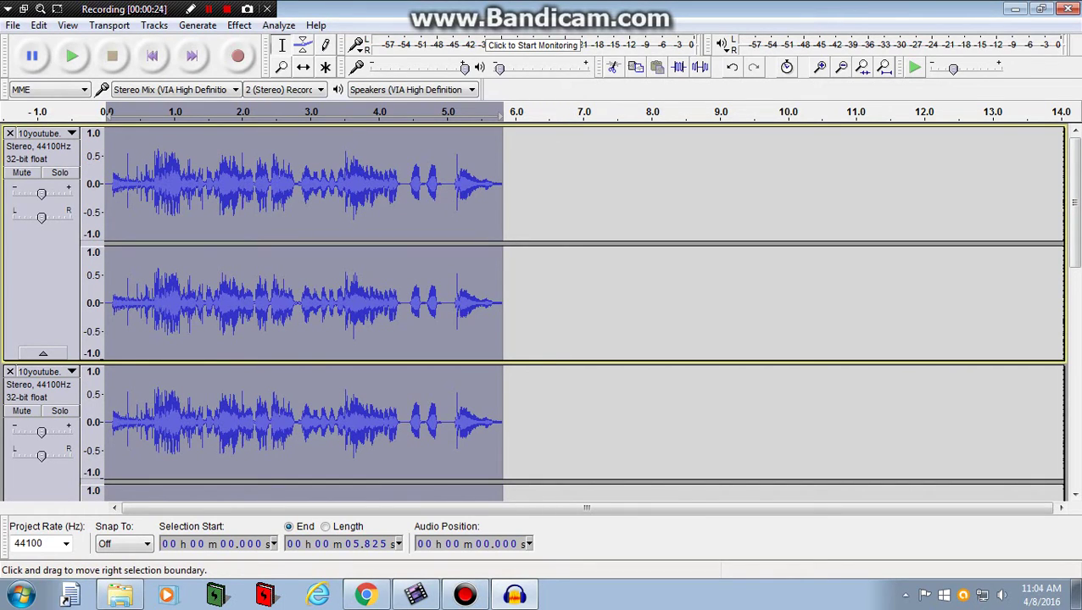
# - Select only the first track over its full length and, in the Change Pitch effect, set its starting note to G
pyautogui.moveTo(502, 303); pyautogui.dragTo(108, 302)
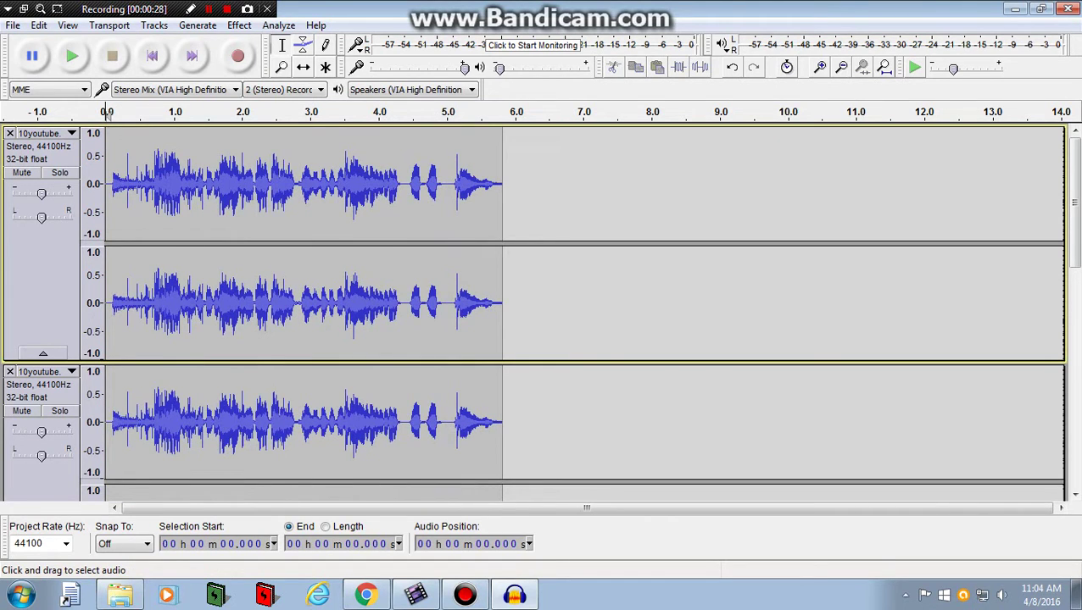
pyautogui.moveTo(502, 303); pyautogui.dragTo(107, 303)
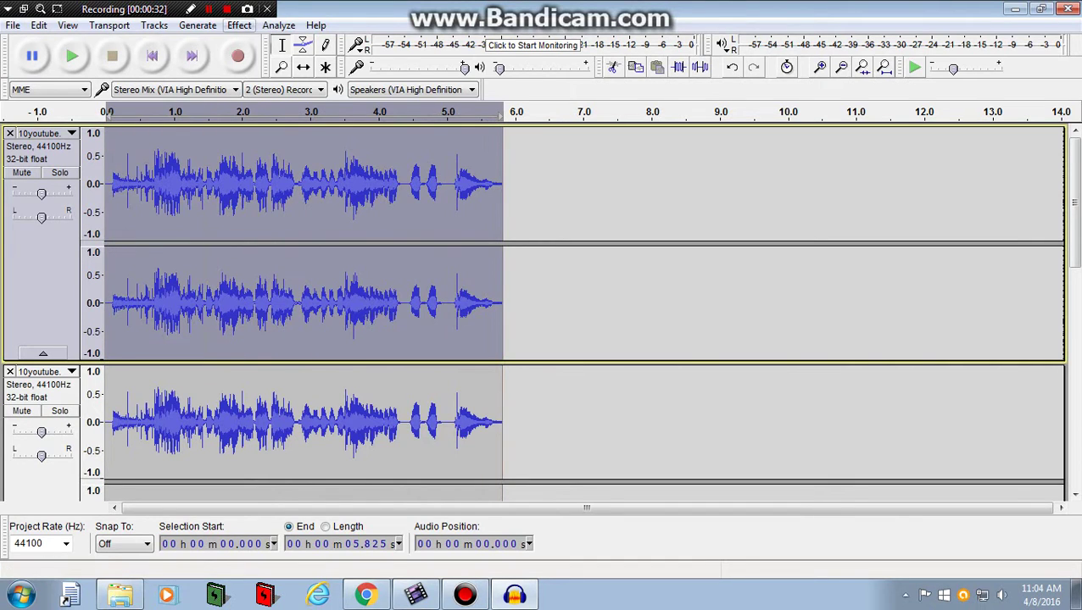
pyautogui.click(239, 24)
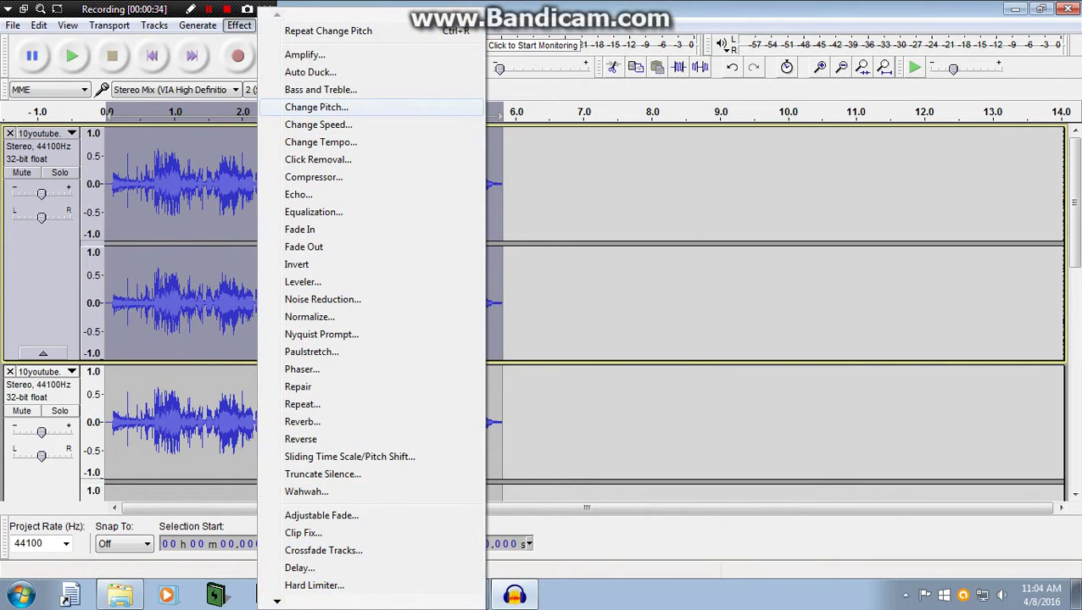
pyautogui.press('Return')
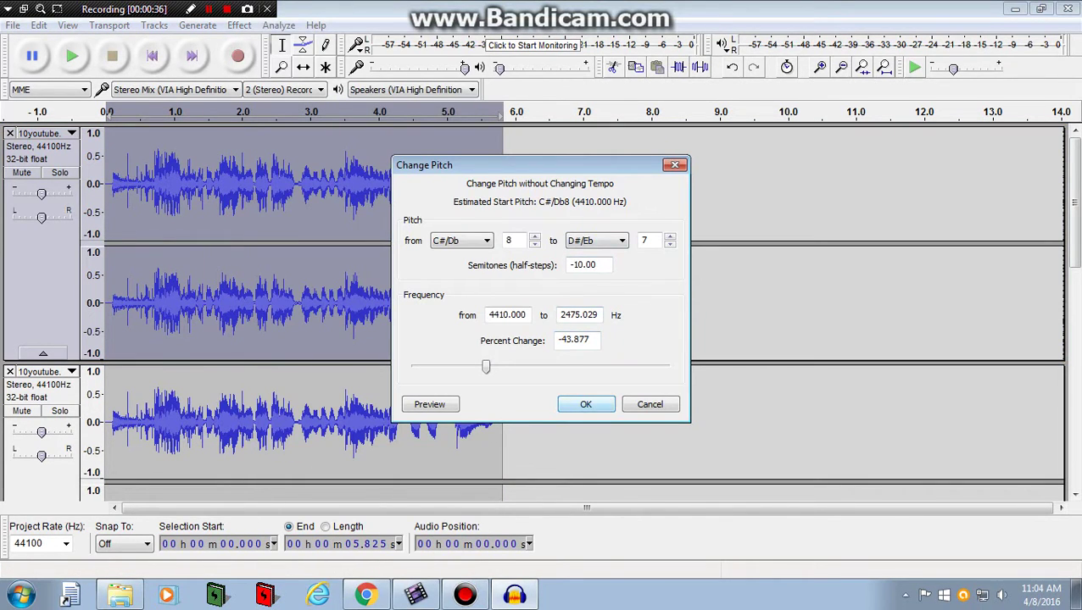
pyautogui.click(463, 241)
pyautogui.press('Up')
pyautogui.press('Up')
pyautogui.press('Up')
pyautogui.press('Up')
pyautogui.press('Up')
pyautogui.press('Up')
pyautogui.press('Up')
pyautogui.press('Up')
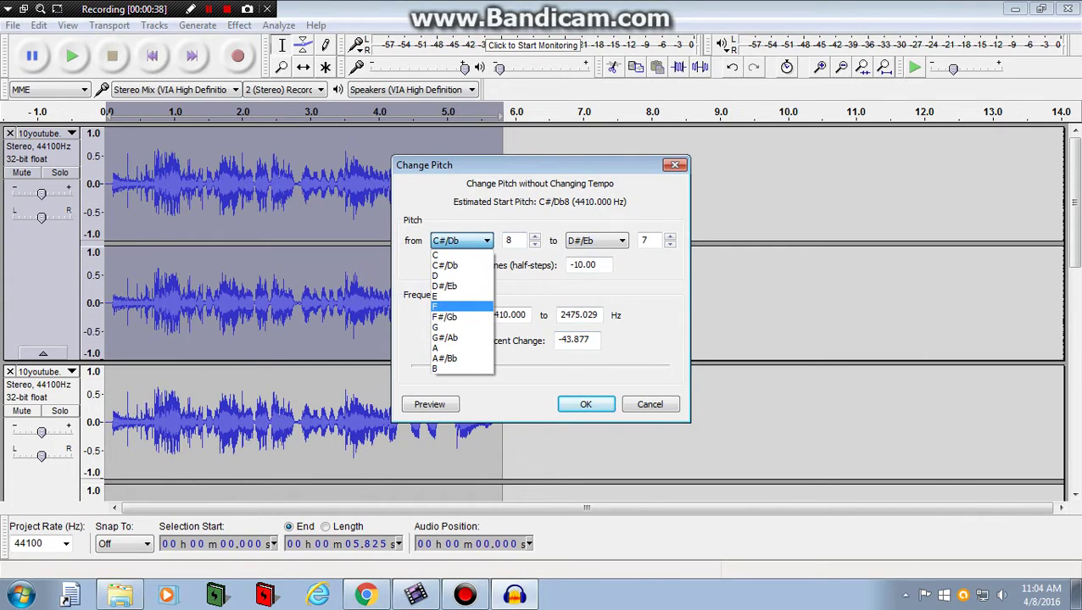
pyautogui.press('Down')
pyautogui.press('Down')
pyautogui.press('Down')
pyautogui.press('Down')
pyautogui.press('Down')
pyautogui.press('Down')
pyautogui.press('Down')
pyautogui.press('Down')
pyautogui.press('Down')
pyautogui.press('Up')
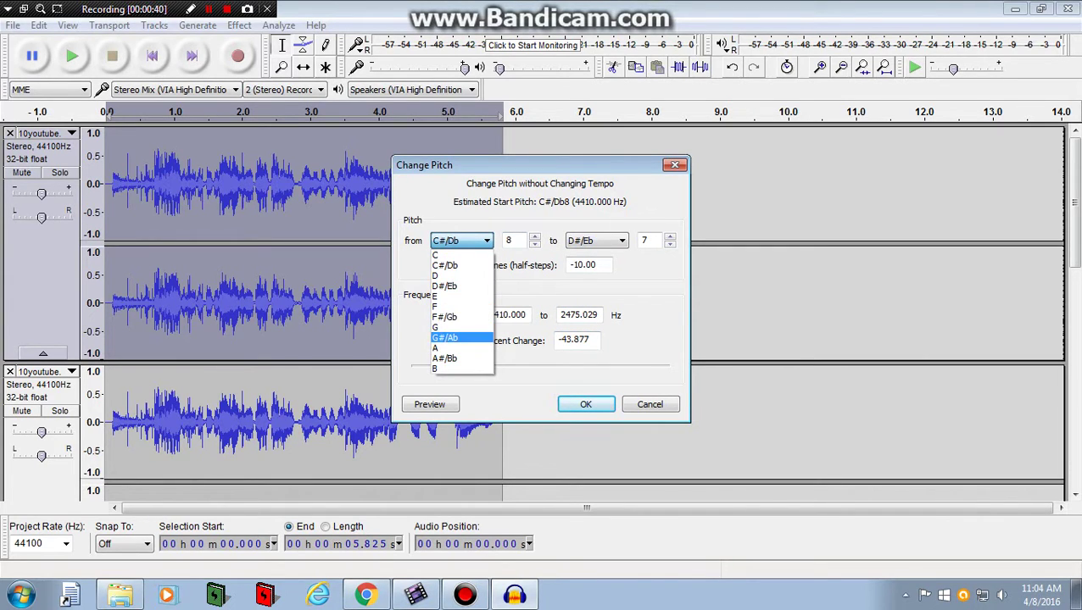
pyautogui.press('Up')
pyautogui.press('Return')
pyautogui.press('Tab')
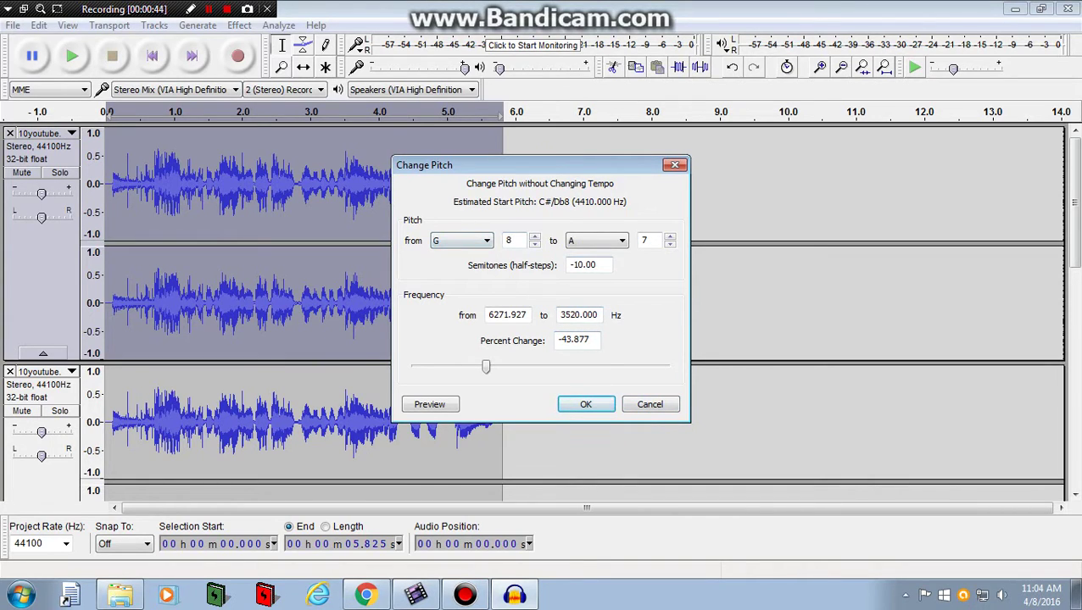
# - Set the starting octave to 3 and apply the -10 semitone pitch change to the first track
pyautogui.press('BackSpace')
pyautogui.write('3')
pyautogui.press('Return')
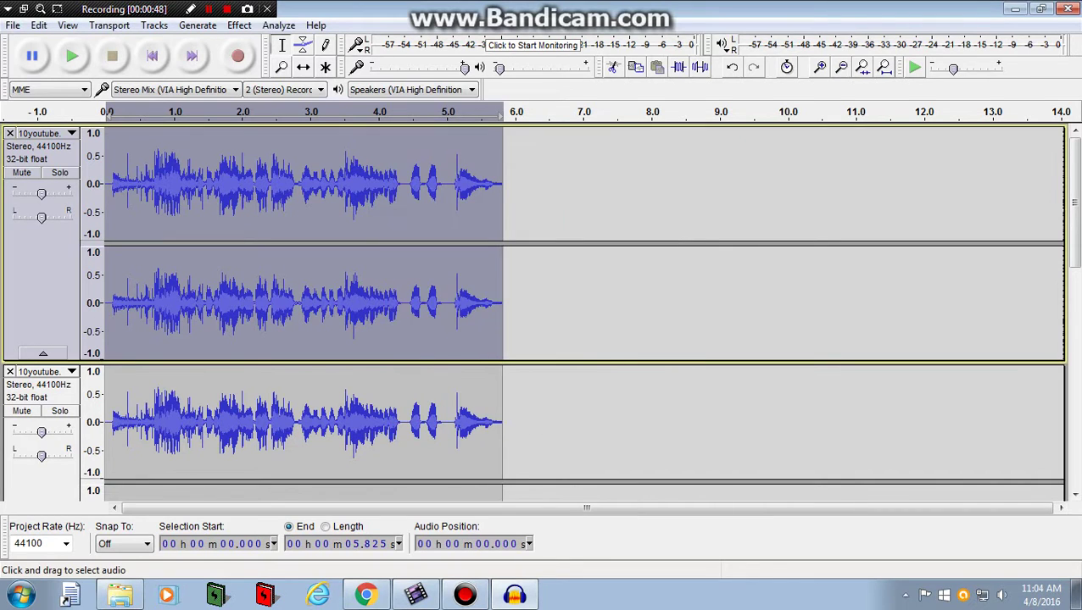
# - Select the second track and set its Change Pitch amount to -5 semitones
pyautogui.moveTo(1076, 202); pyautogui.dragTo(1075, 275)
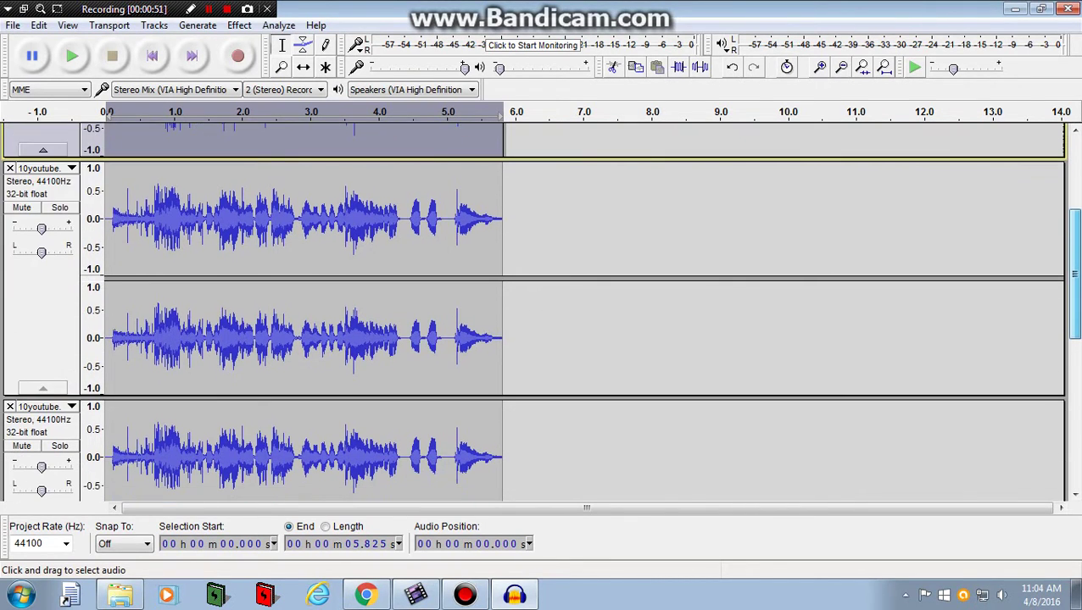
pyautogui.click(43, 323)
pyautogui.click(239, 25)
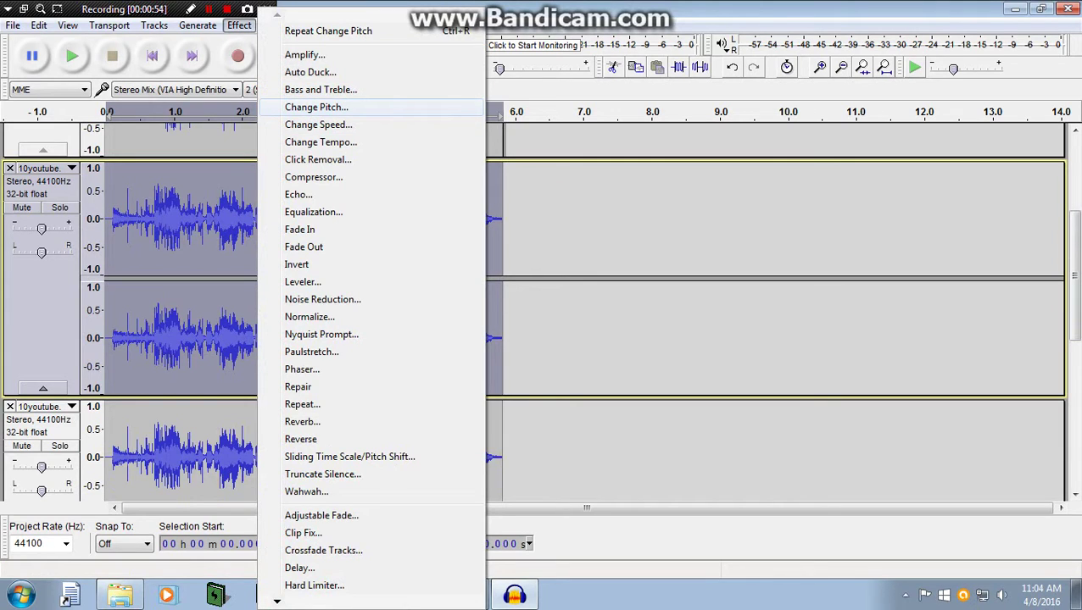
pyautogui.click(316, 107)
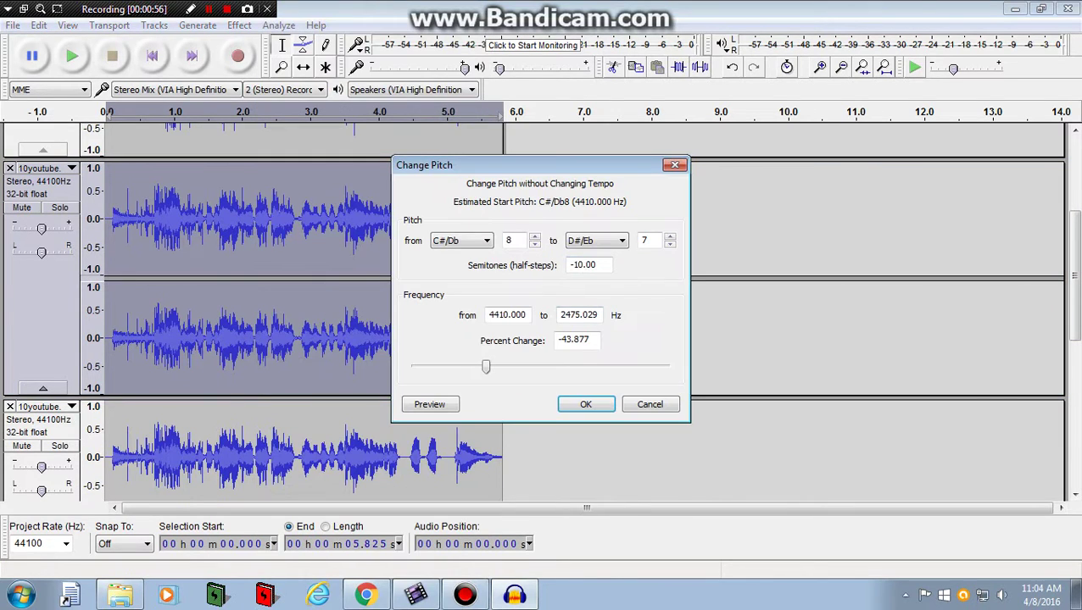
pyautogui.press('BackSpace')
pyautogui.press('BackSpace')
pyautogui.press('BackSpace')
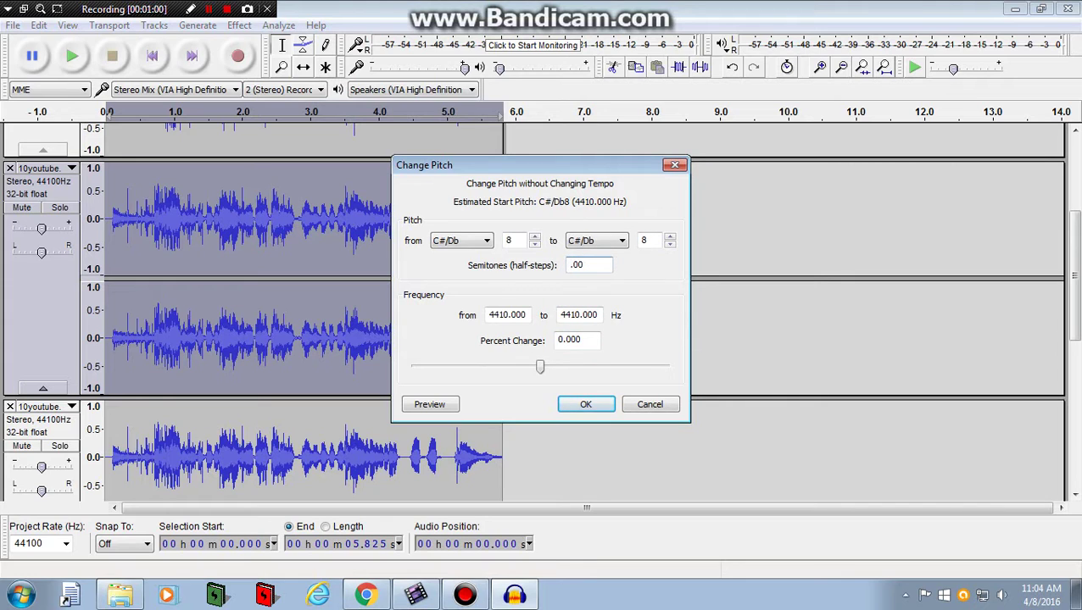
pyautogui.write('-5')
# - Set the second track's starting pitch to G, octave 3, and apply the pitch change
pyautogui.click(462, 241)
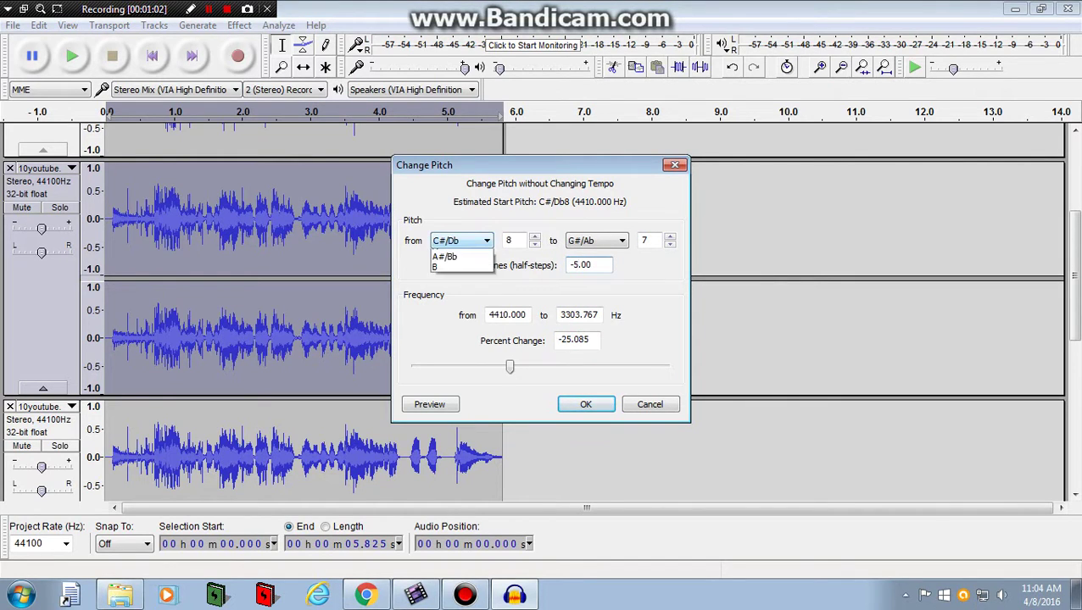
pyautogui.click(460, 326)
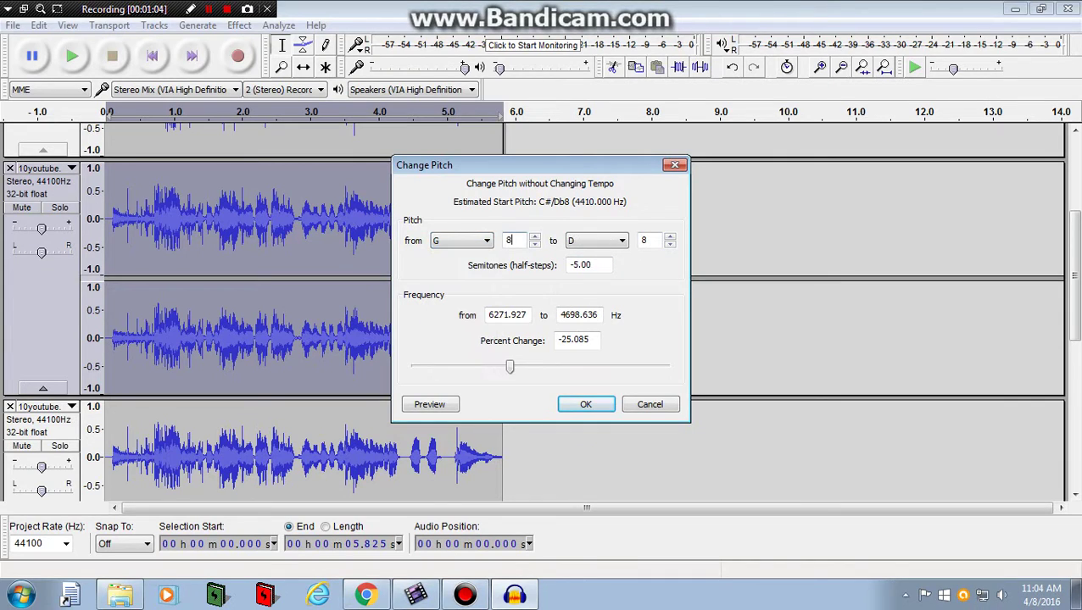
pyautogui.press('BackSpace')
pyautogui.write('3')
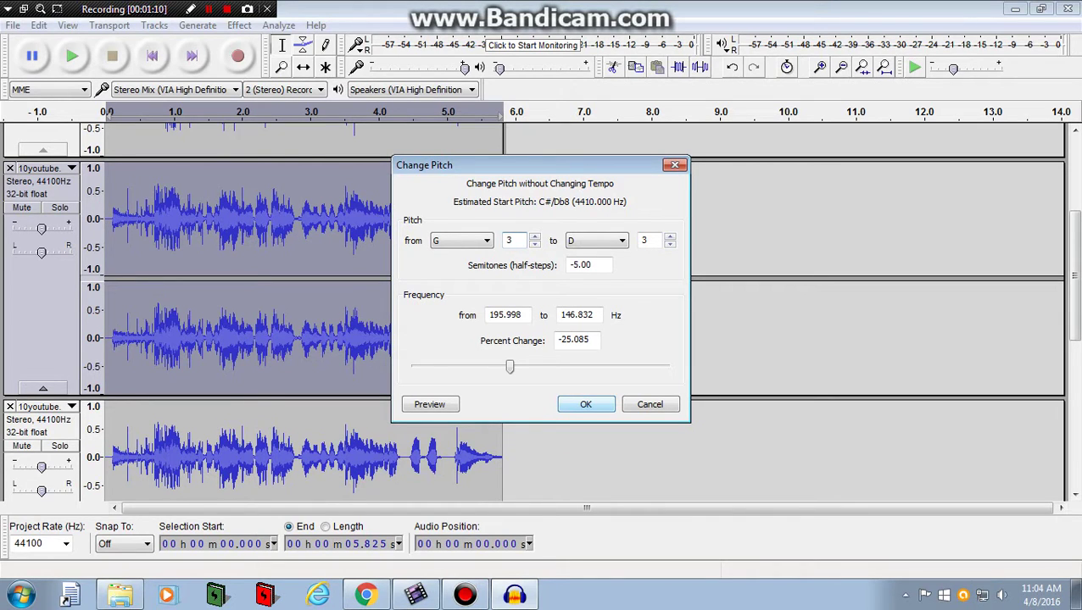
pyautogui.press('Return')
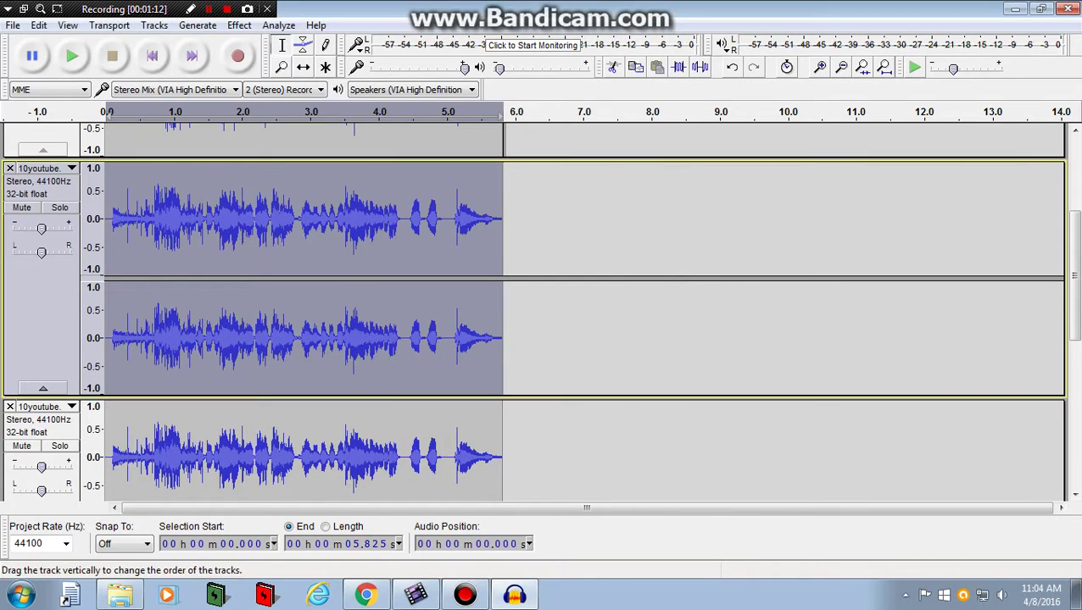
# - Select the last track and set its Change Pitch amount to 5 semitones
pyautogui.scroll(-3, 542, 310)
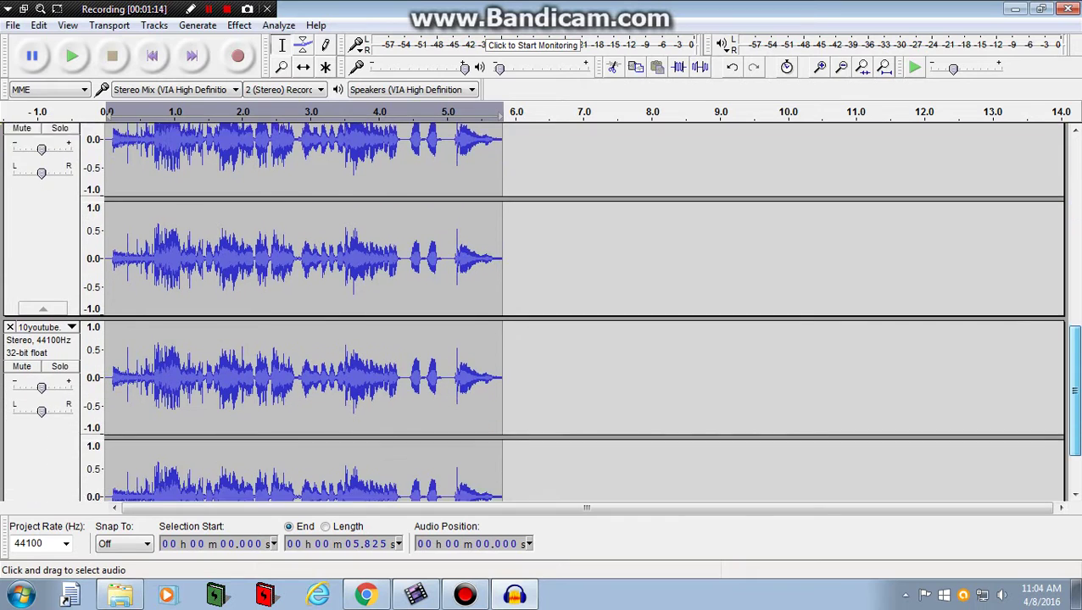
pyautogui.moveTo(1075, 379); pyautogui.dragTo(1075, 418)
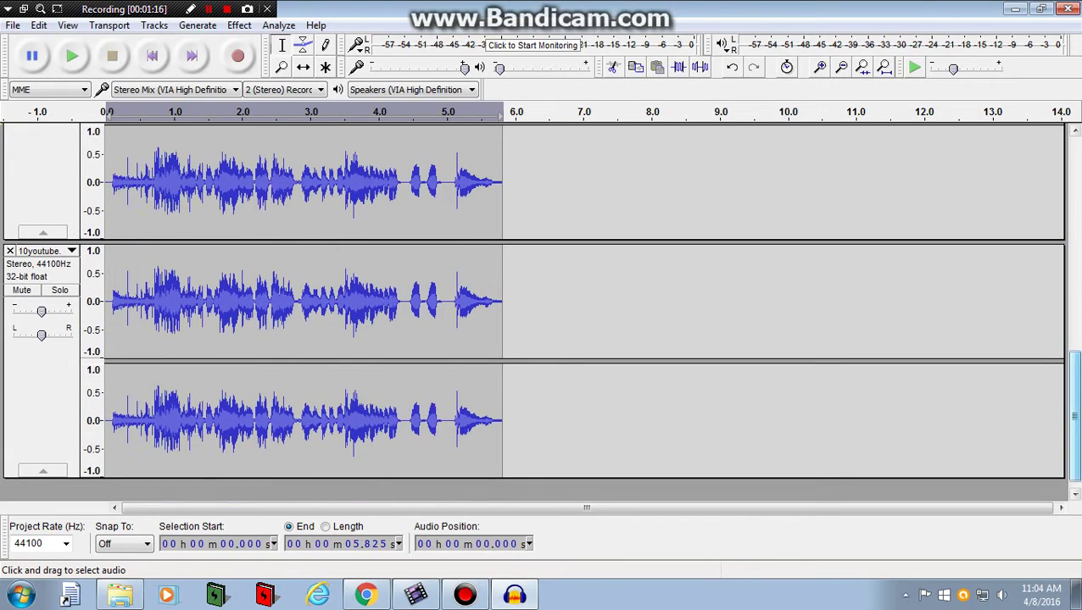
pyautogui.click(42, 390)
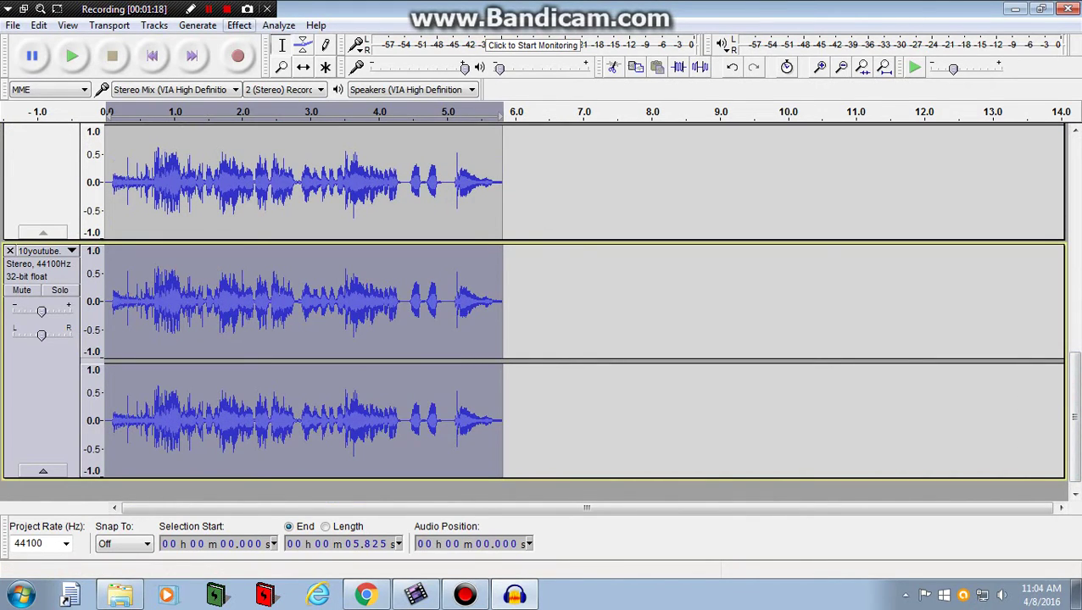
pyautogui.click(239, 25)
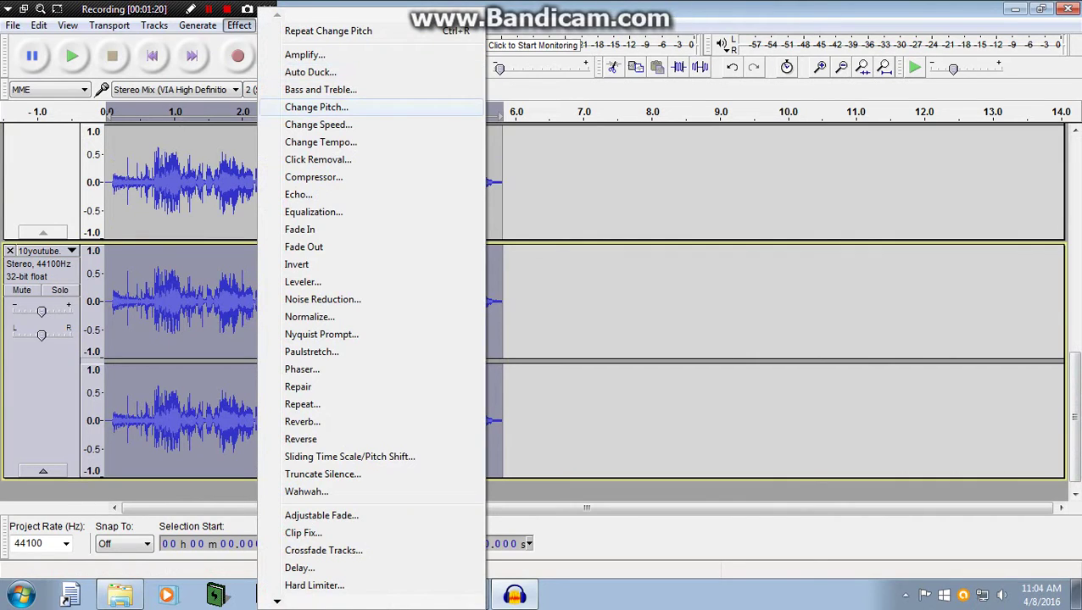
pyautogui.click(316, 107)
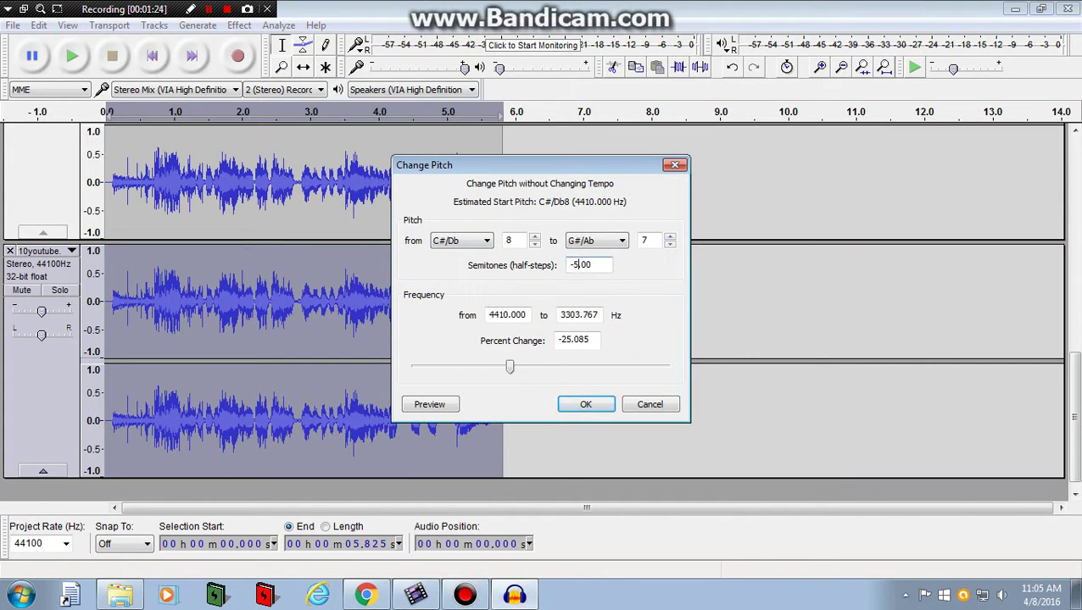
pyautogui.press('BackSpace')
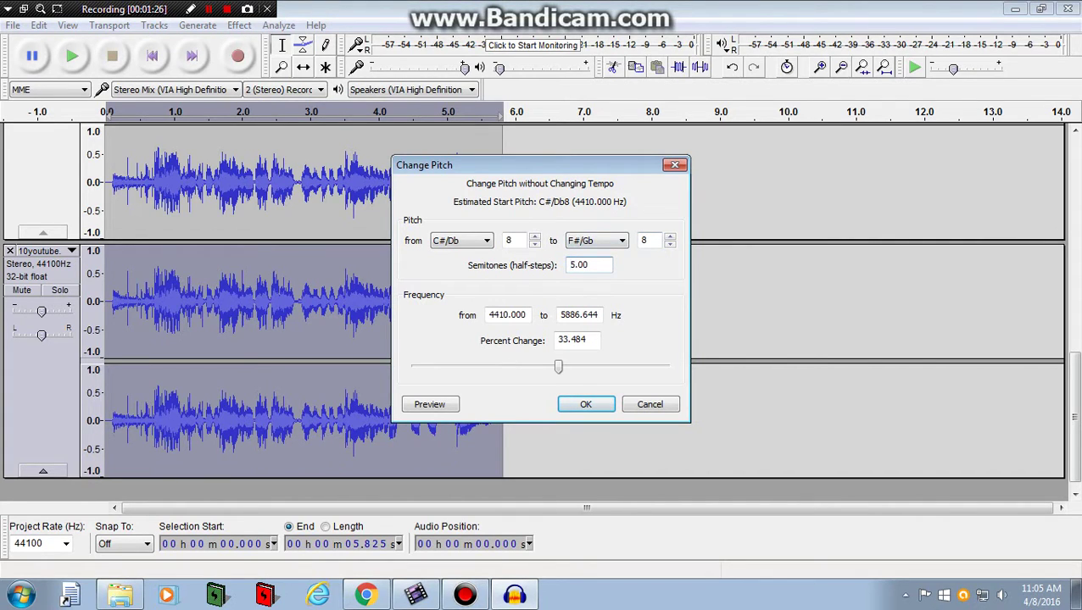
# - Set the last track's starting pitch to G, octave 3, apply the pitch change, and play back the mix
pyautogui.click(463, 240)
pyautogui.click(445, 327)
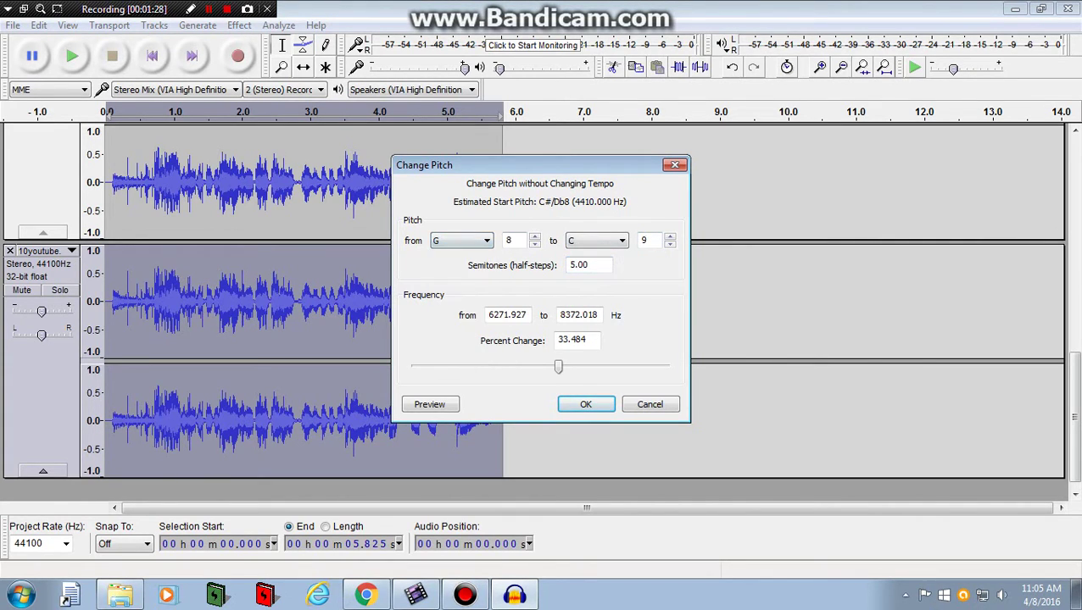
pyautogui.press('BackSpace')
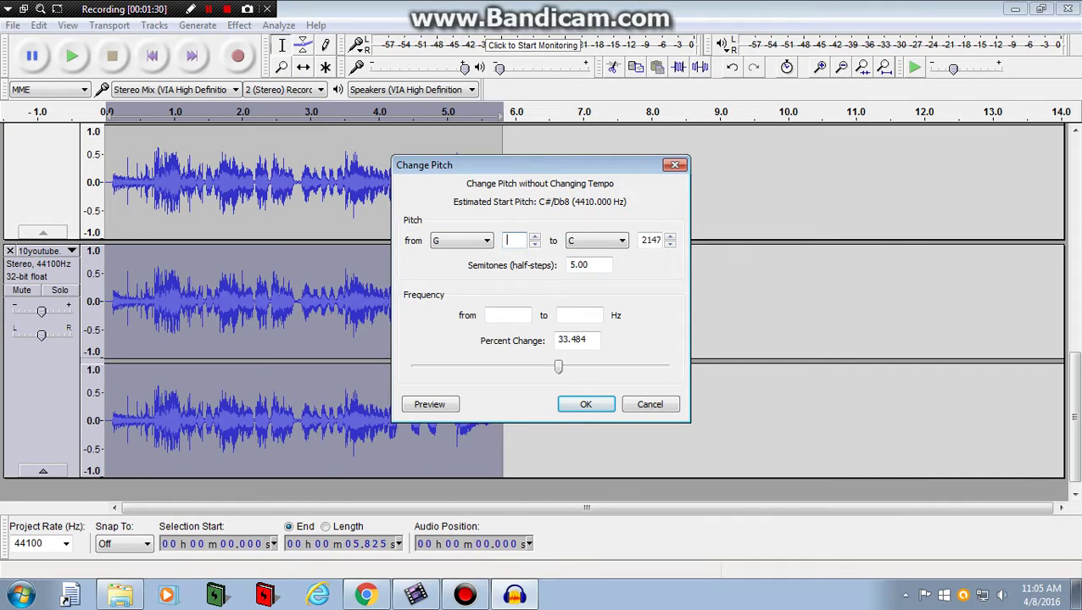
pyautogui.write('3')
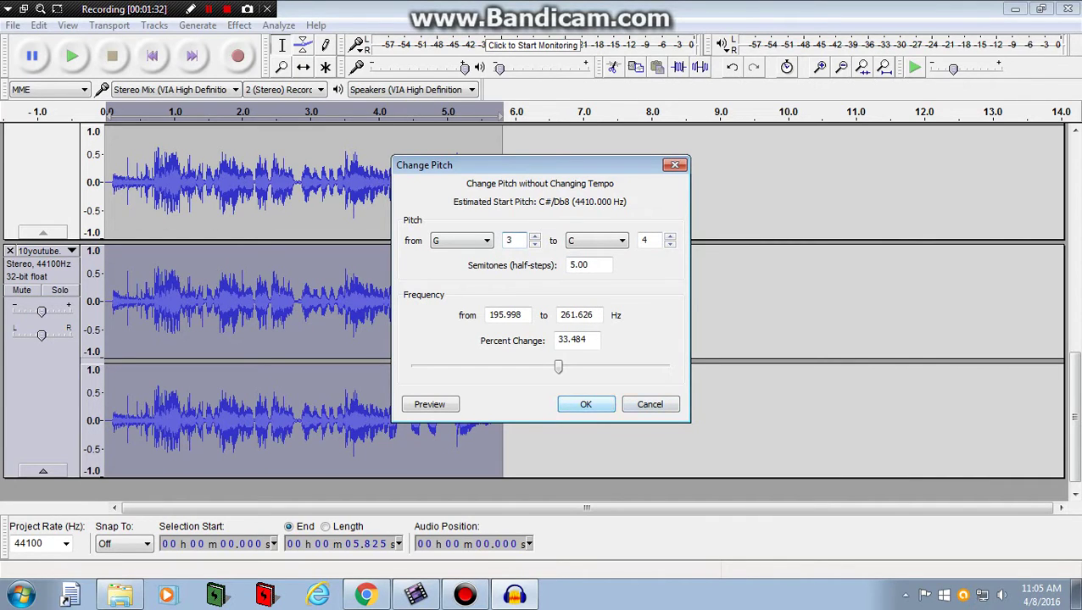
pyautogui.press('Return')
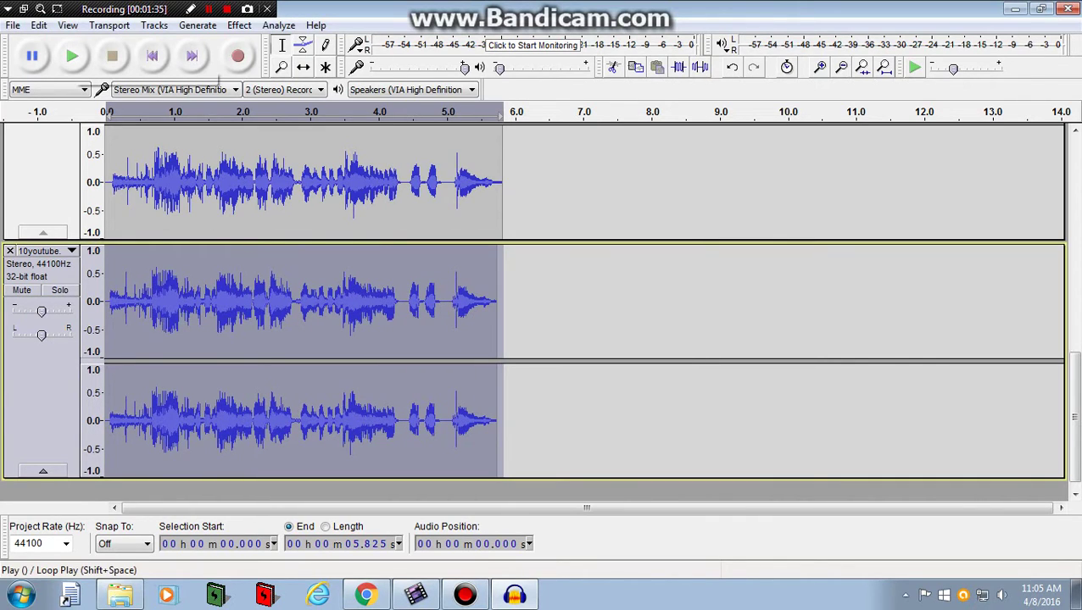
pyautogui.click(72, 56)
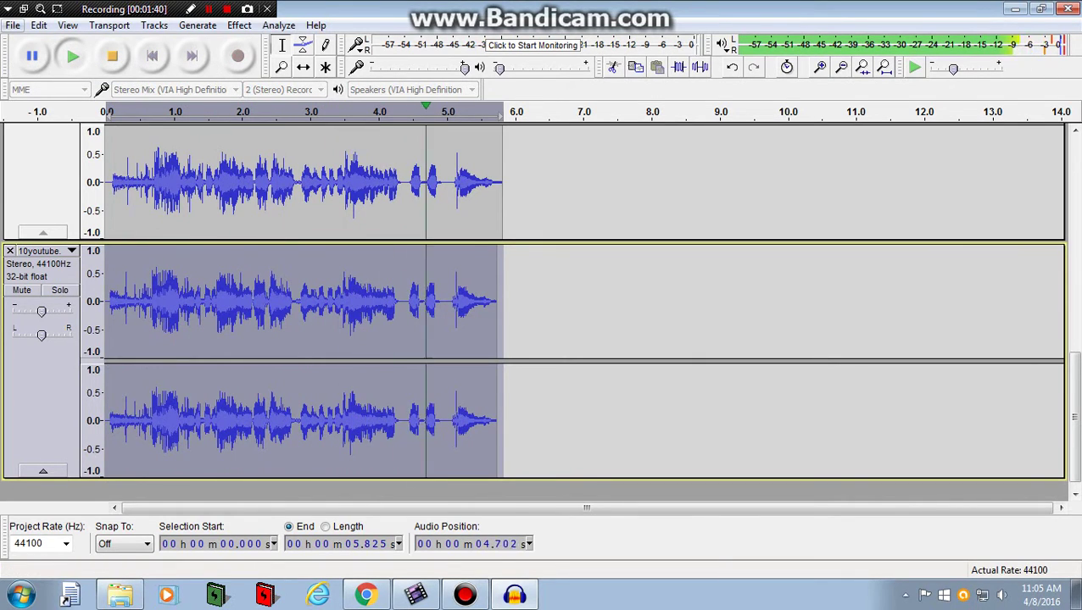
# - Export the mix to the Desktop as a 16-bit PCM WAV file named "Klasky Csupo in G Major 35", keeping the metadata as is
pyautogui.click(13, 25)
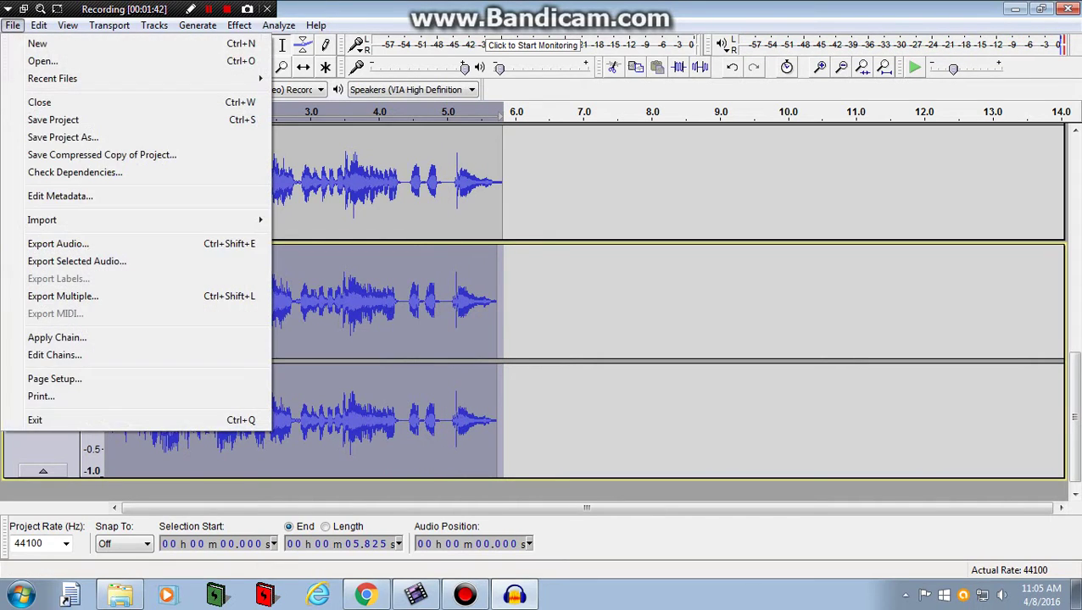
pyautogui.moveTo(39, 26)
pyautogui.press('Return')
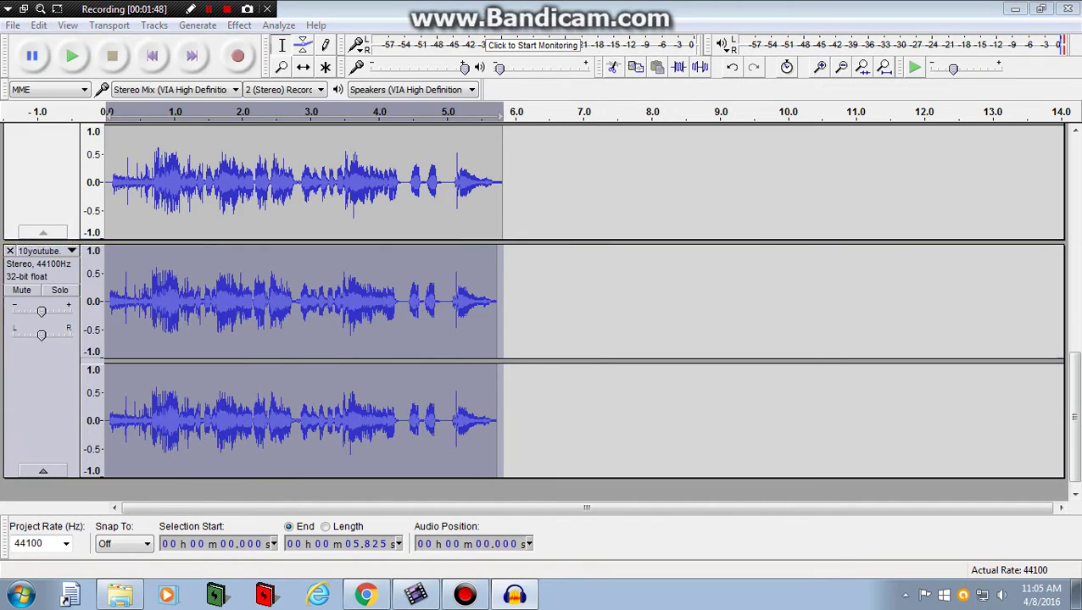
pyautogui.press('BackSpace')
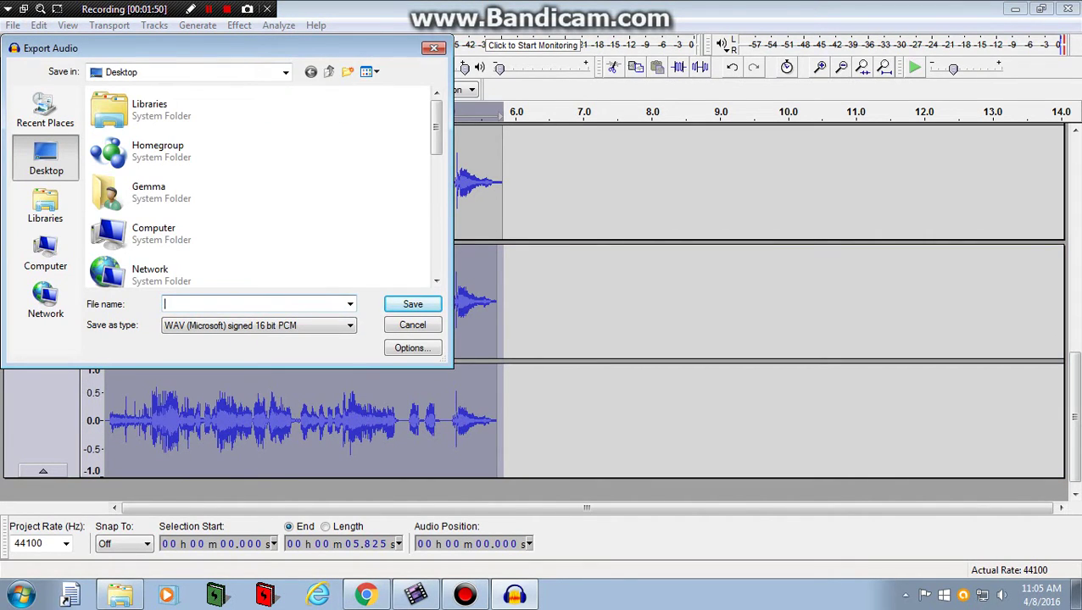
pyautogui.write('Klasky Cs')
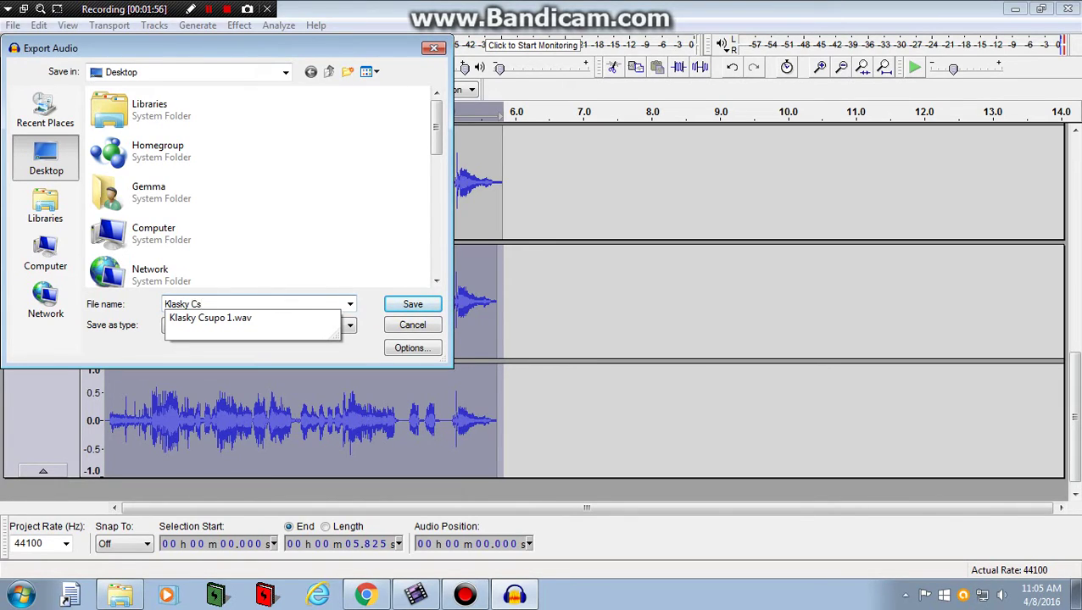
pyautogui.write('upo in G Major 35')
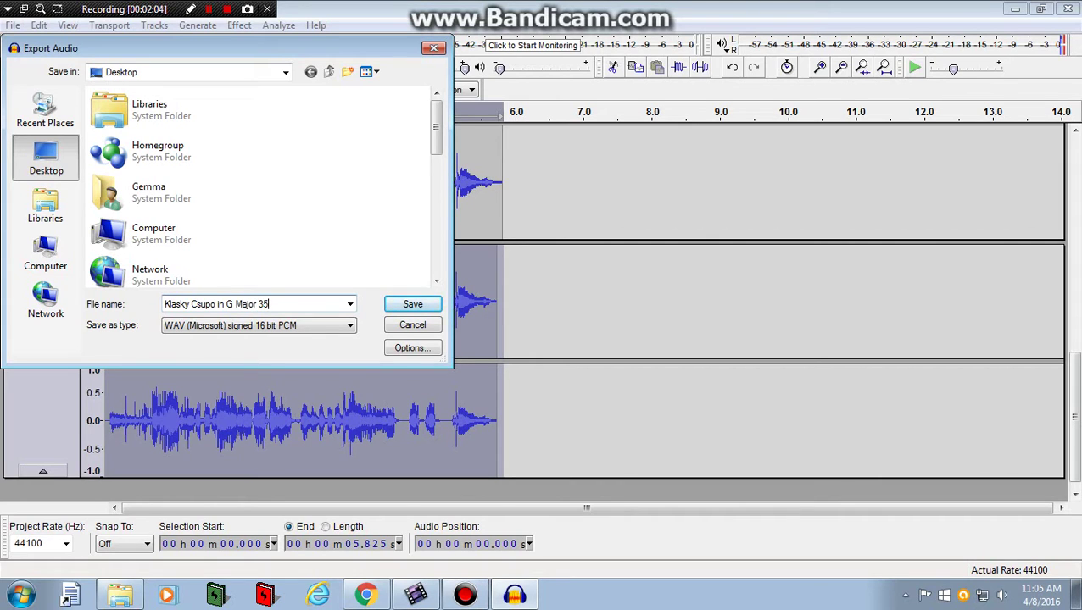
pyautogui.press('Return')
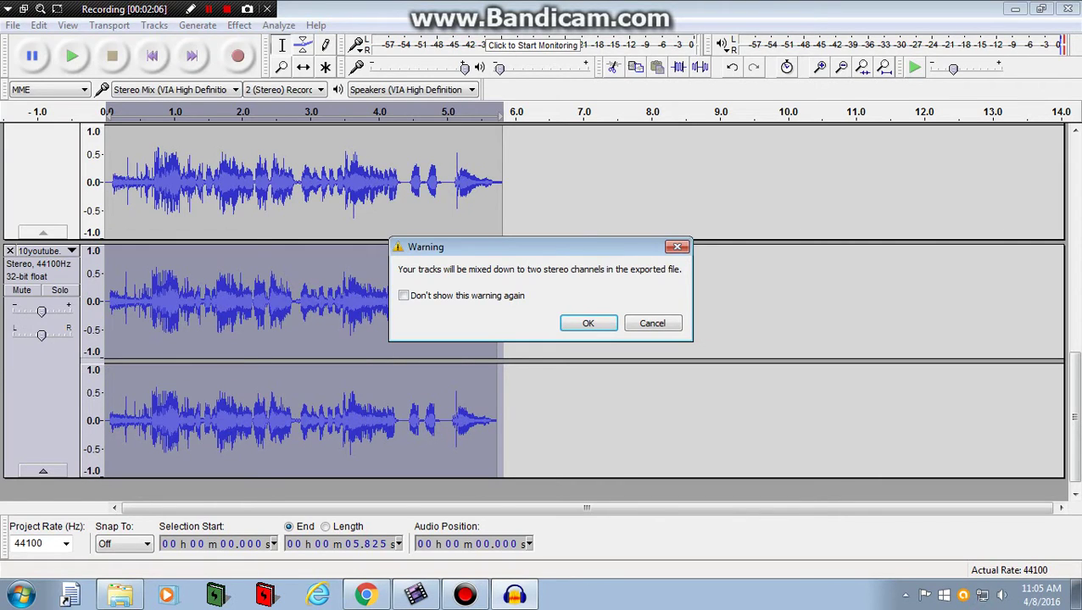
pyautogui.press('Return')
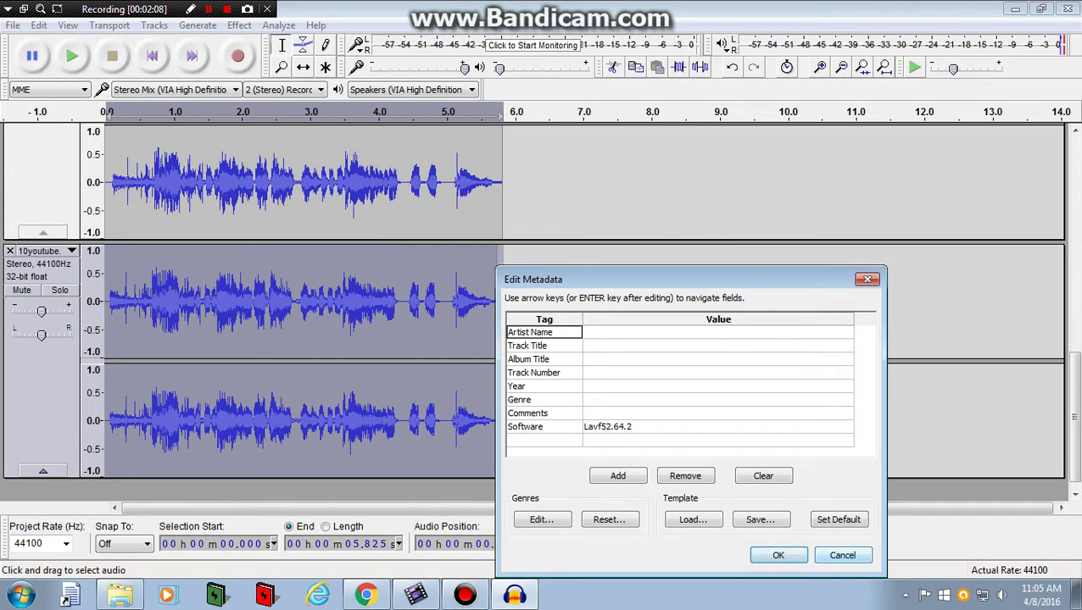
pyautogui.press('Return')
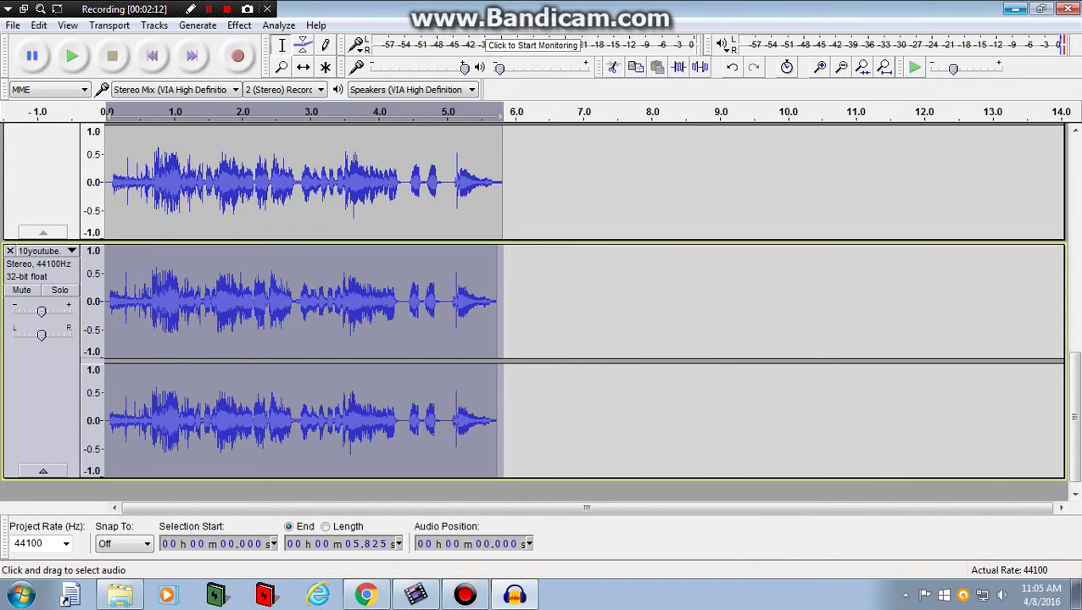
# - Switch to AVS Video Editor and import the desktop file "Klasky Csupo in G Major 35" into the current project's media library
pyautogui.click(1015, 8)
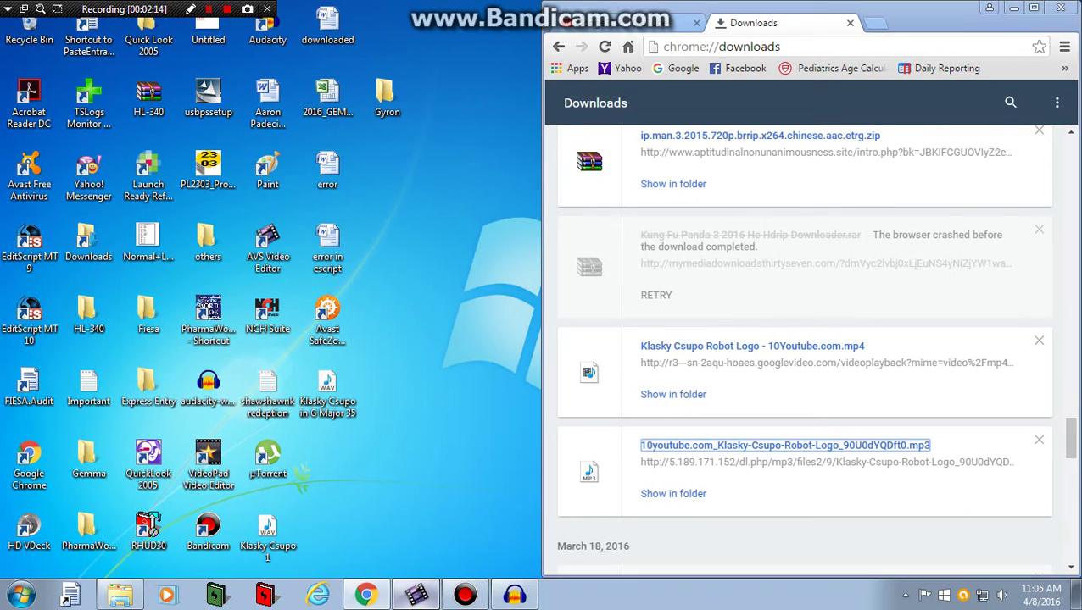
pyautogui.click(416, 595)
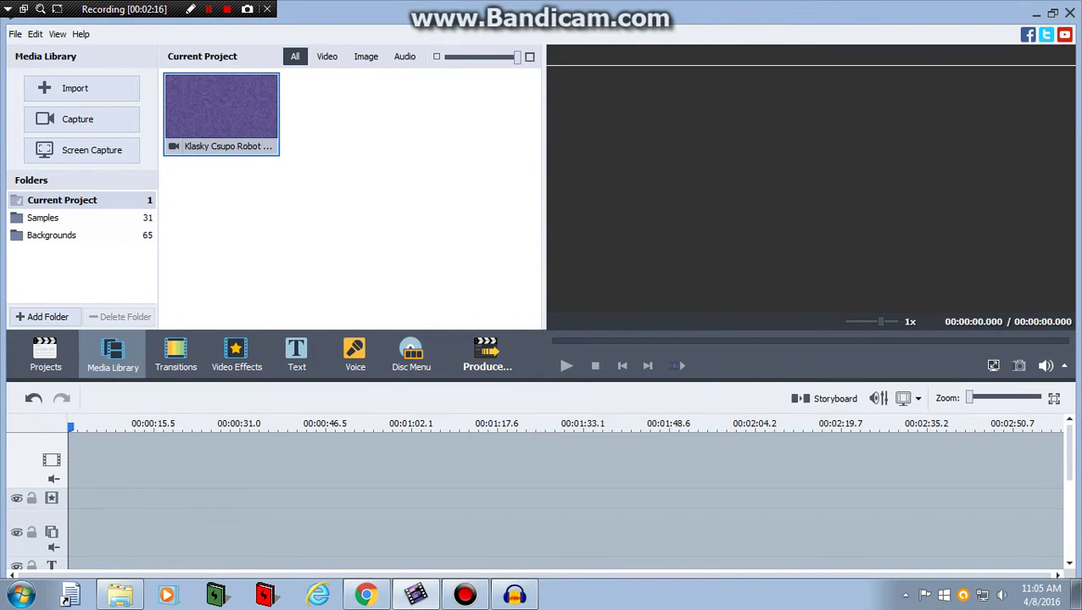
pyautogui.click(1052, 12)
pyautogui.moveTo(593, 39); pyautogui.dragTo(972, 29)
pyautogui.moveTo(327, 391); pyautogui.dragTo(721, 229)
pyautogui.moveTo(738, 28); pyautogui.dragTo(335, 27)
pyautogui.click(811, 27)
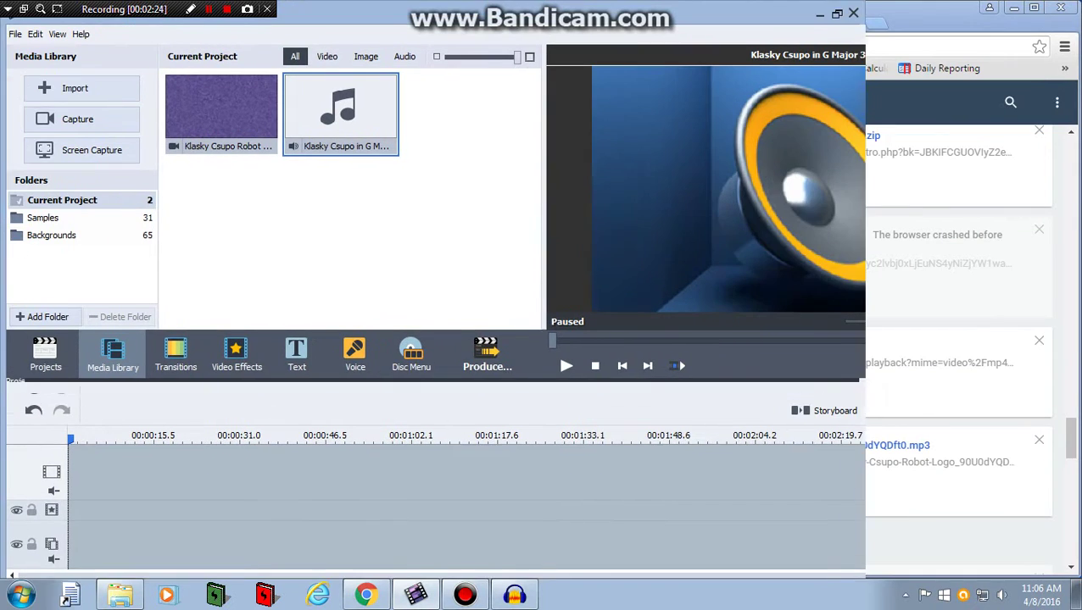
# - Remove the Klasky Csupo Robot Logo video from the media library
pyautogui.click(222, 115)
pyautogui.rightClick(223, 117)
pyautogui.click(262, 282)
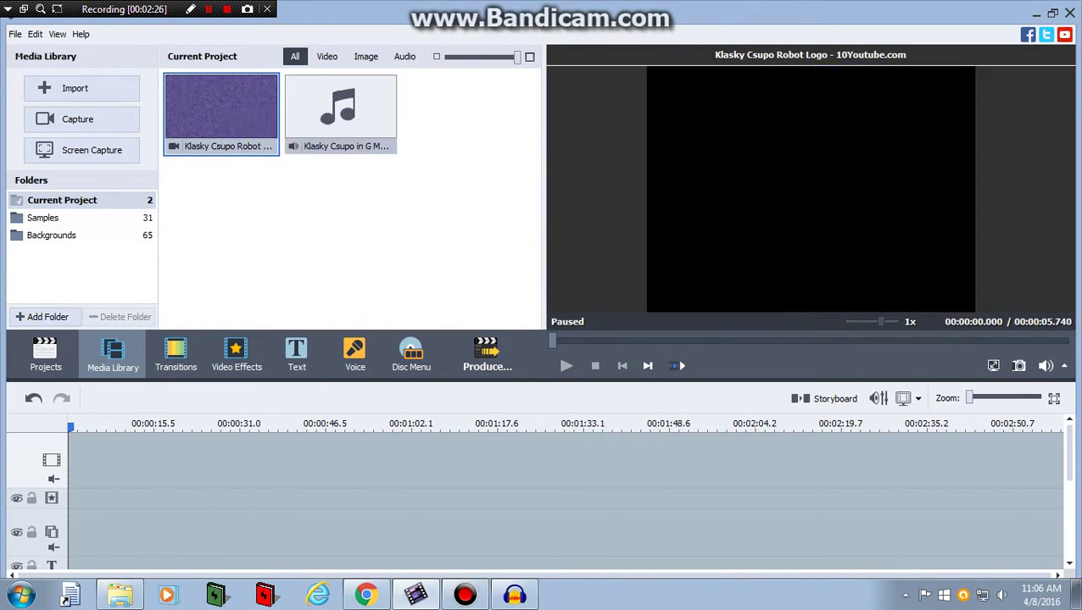
pyautogui.moveTo(220, 111); pyautogui.dragTo(256, 470)
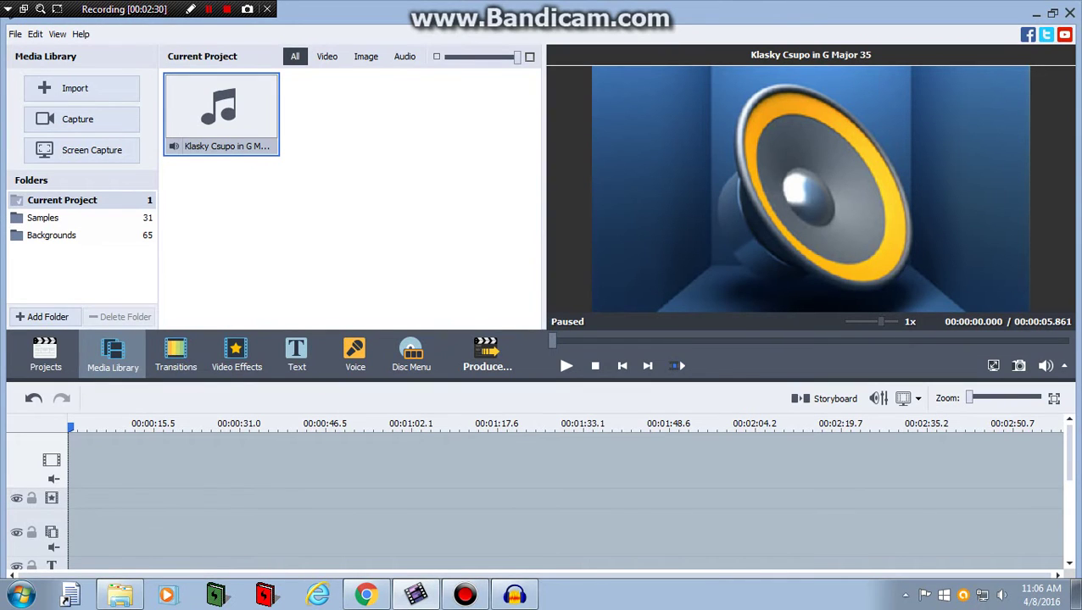
pyautogui.rightClick(247, 99)
pyautogui.click(297, 149)
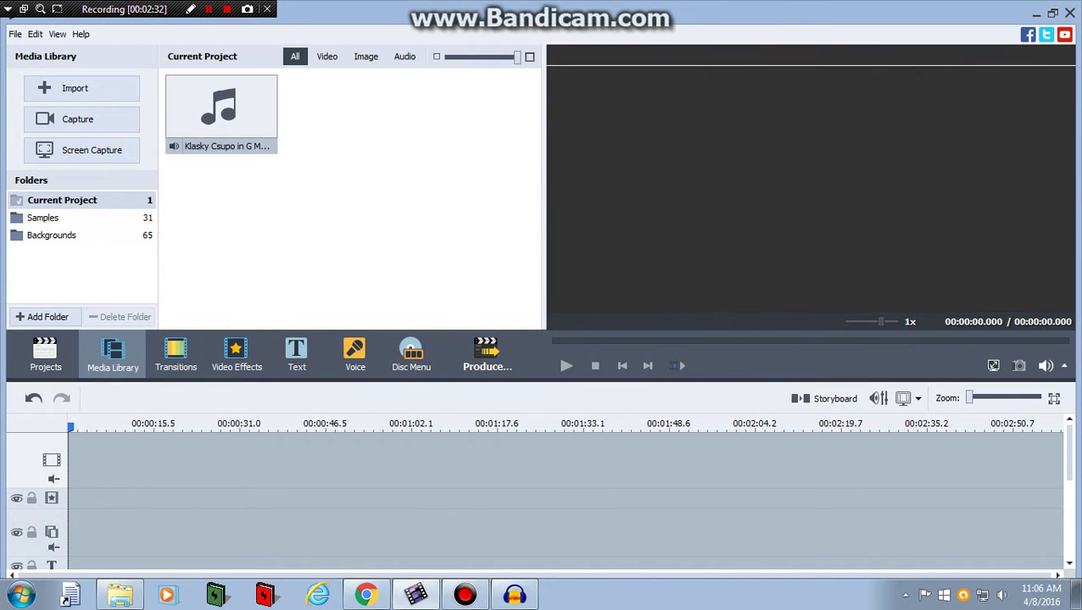
# - Import "Klasky Csupo Robot Logo - 10Youtube.com.mp4" into the media library from the Chrome downloads list
pyautogui.click(1052, 13)
pyautogui.click(966, 14)
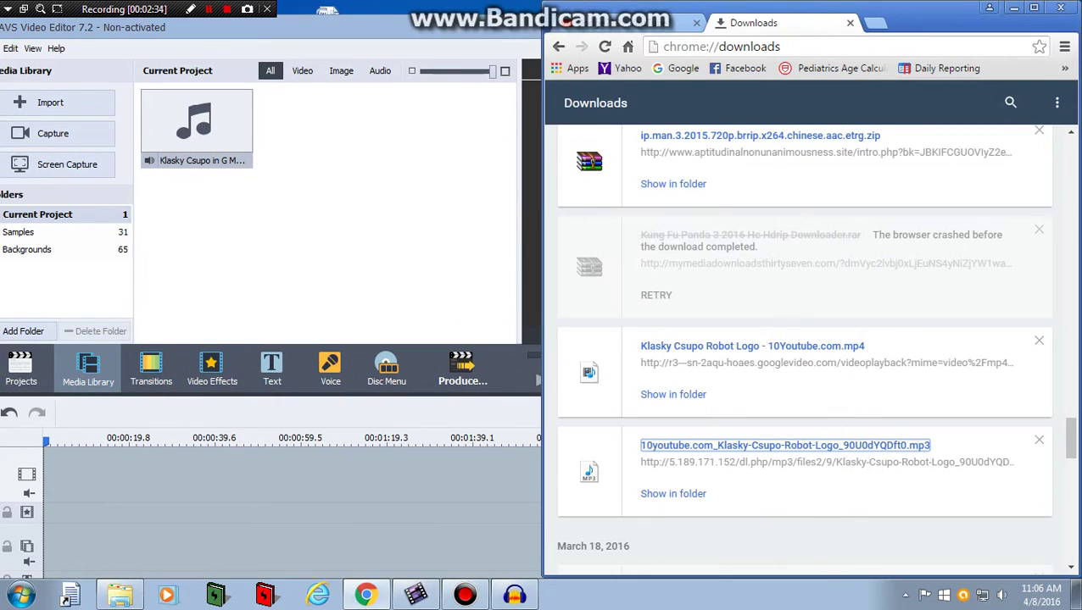
pyautogui.moveTo(705, 346); pyautogui.dragTo(356, 221)
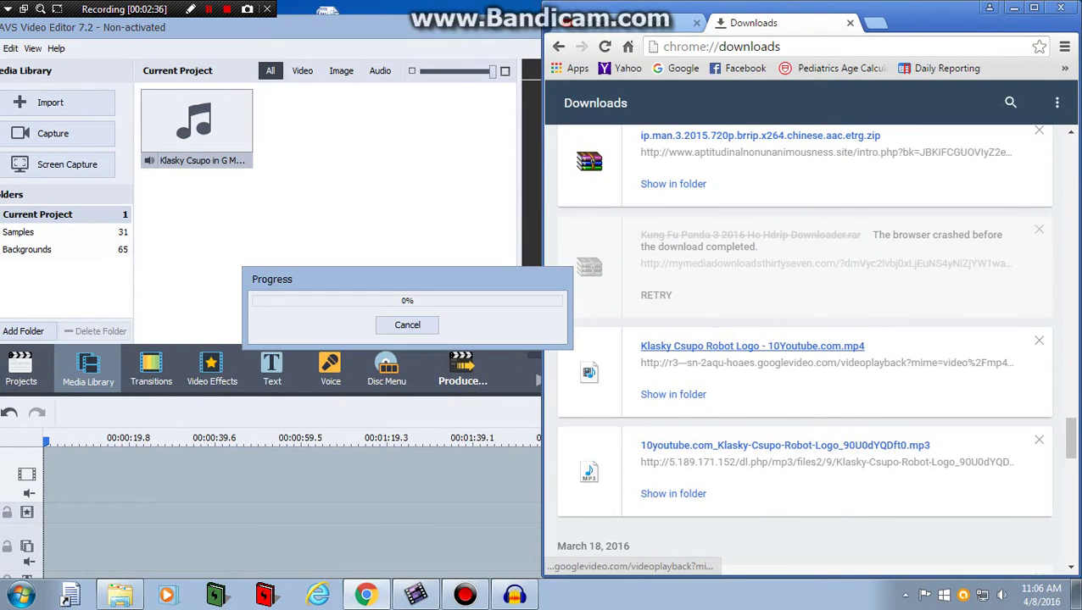
pyautogui.moveTo(356, 28); pyautogui.dragTo(357, 36)
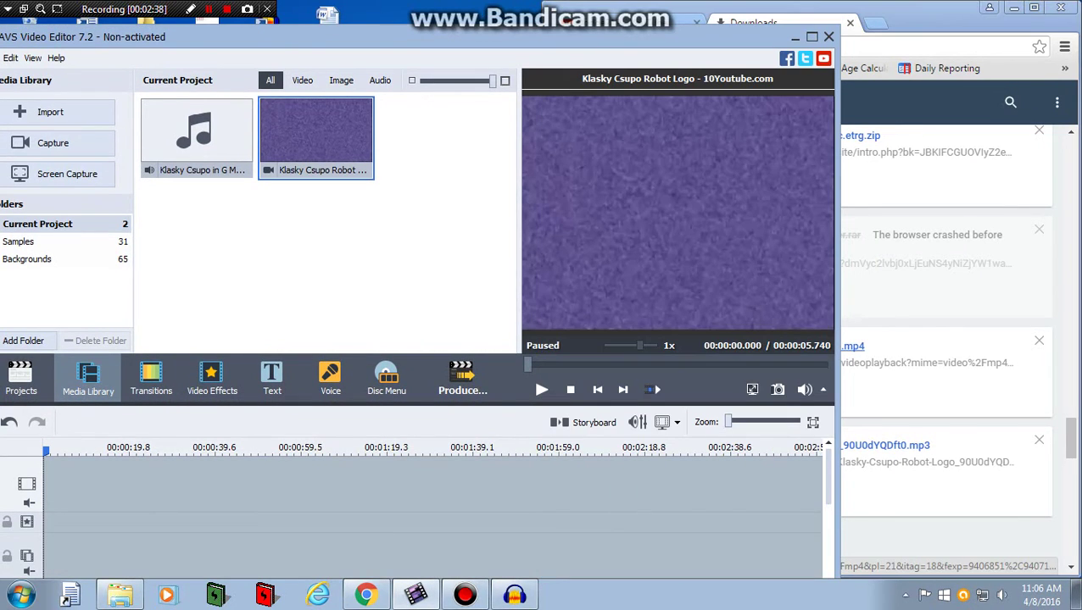
pyautogui.click(812, 37)
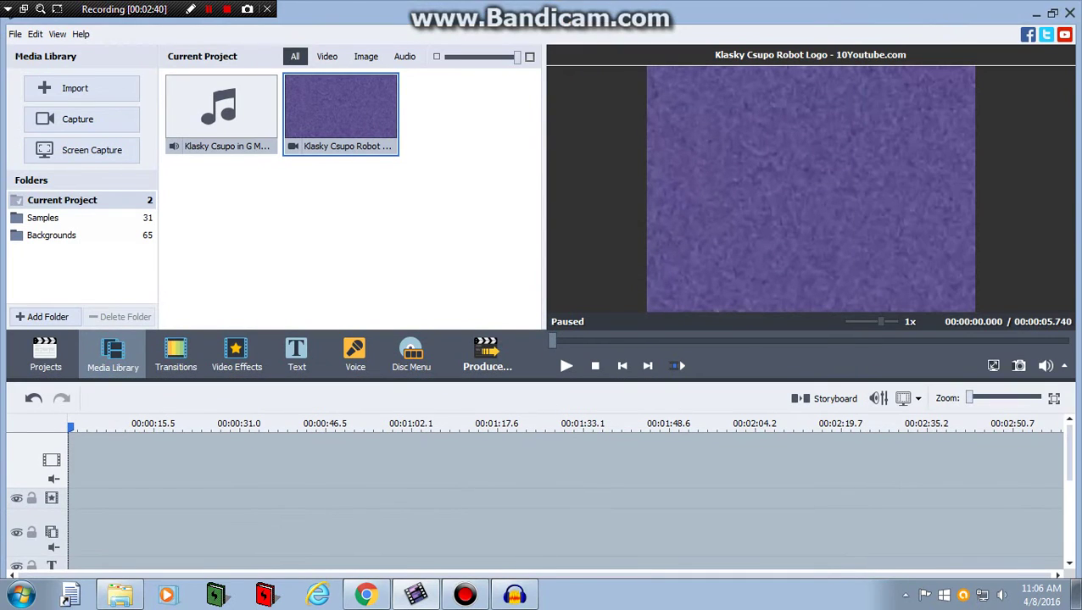
# - Place the robot logo video on the timeline without adopting its aspect ratio, and add the G Major 35 audio to the music track
pyautogui.moveTo(347, 119); pyautogui.dragTo(168, 469)
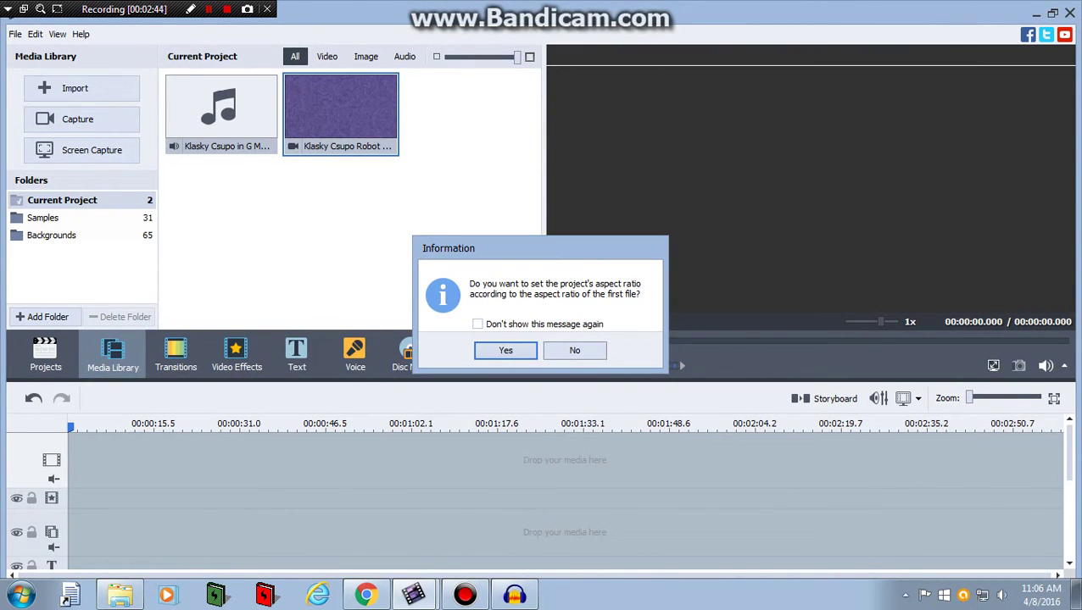
pyautogui.click(575, 350)
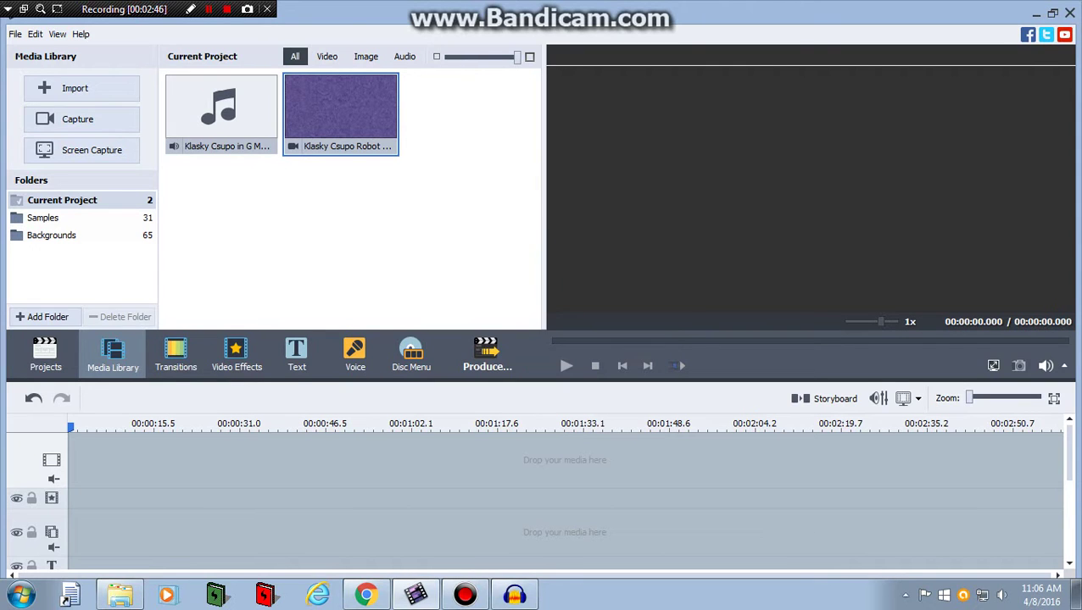
pyautogui.scroll(-2, 543, 500)
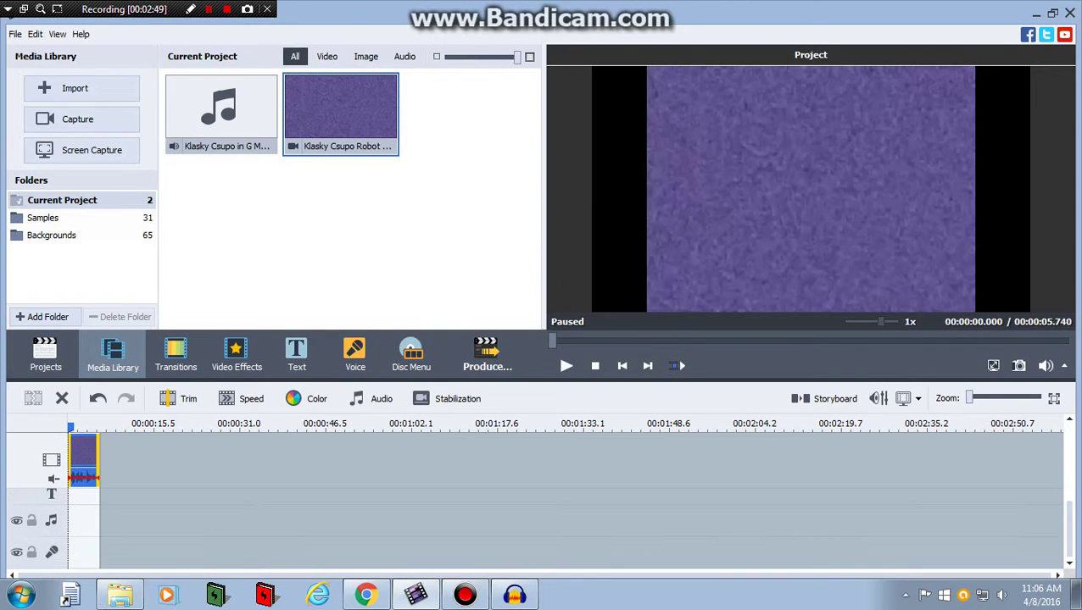
pyautogui.moveTo(222, 110); pyautogui.dragTo(142, 574)
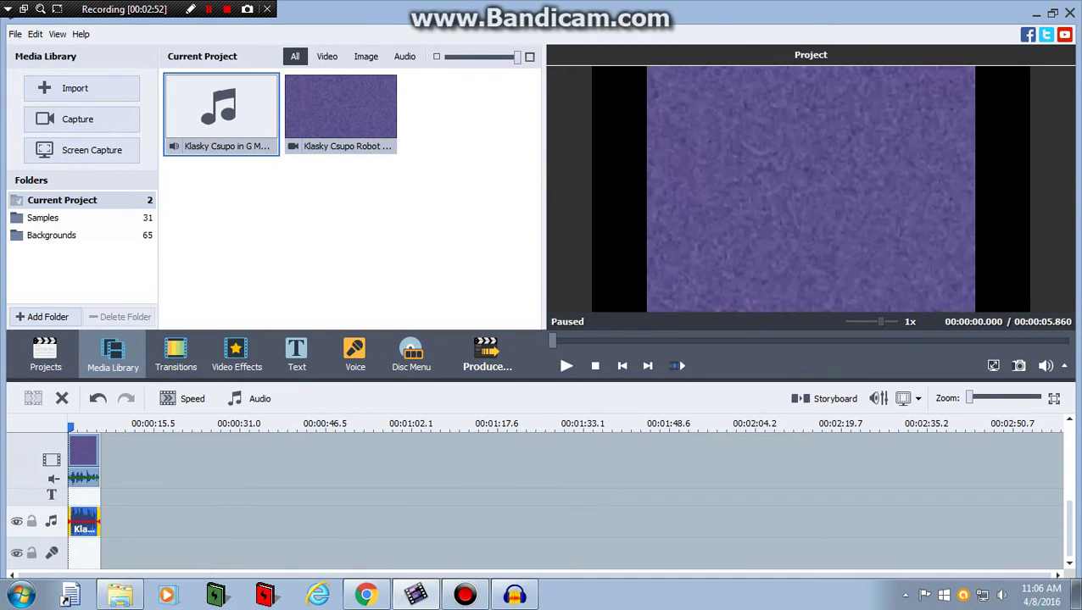
# - Trim the end of the G Major 35 audio clip to match the video clip's length on the timeline
pyautogui.click(100, 427)
pyautogui.moveTo(100, 522); pyautogui.dragTo(99, 523)
pyautogui.rightClick(85, 458)
pyautogui.click(127, 353)
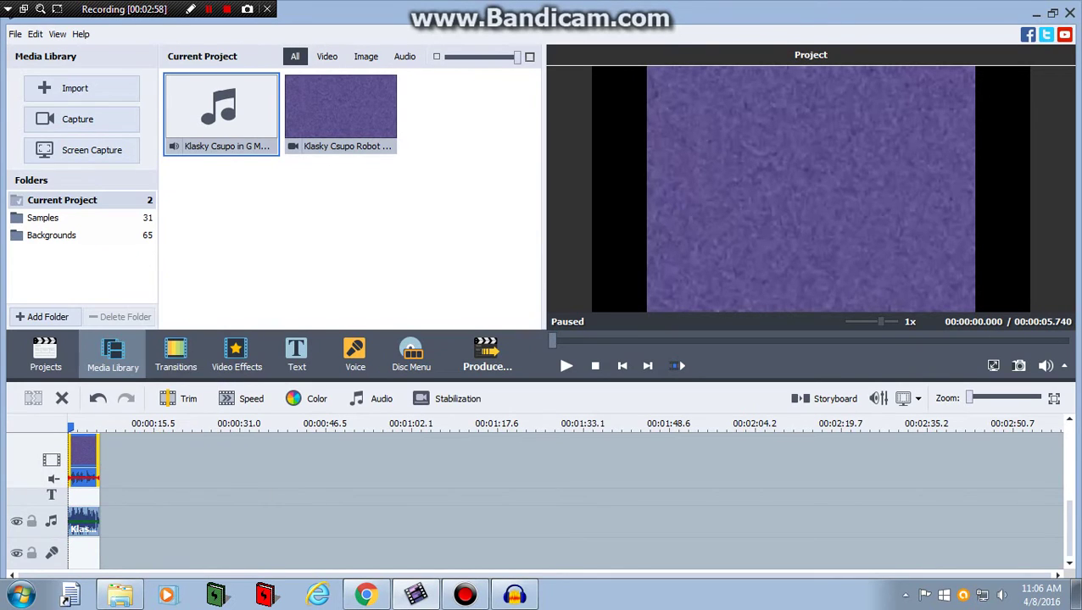
# - Add the TV Simulation video effect to the timeline's effects track and shorten it to the video clip's length
pyautogui.moveTo(1069, 529); pyautogui.dragTo(1069, 449)
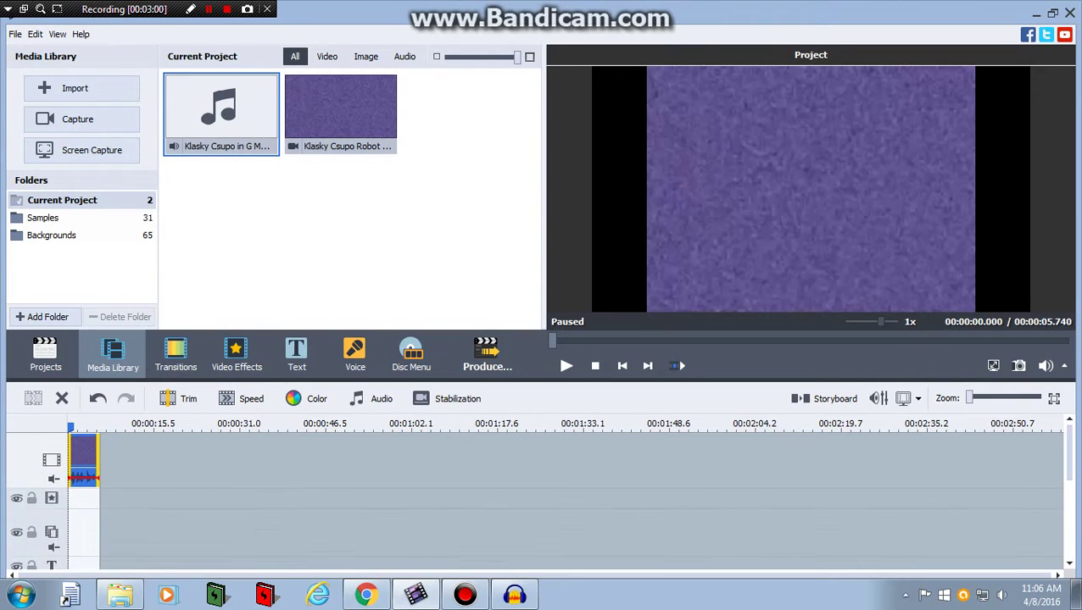
pyautogui.click(237, 356)
pyautogui.click(386, 315)
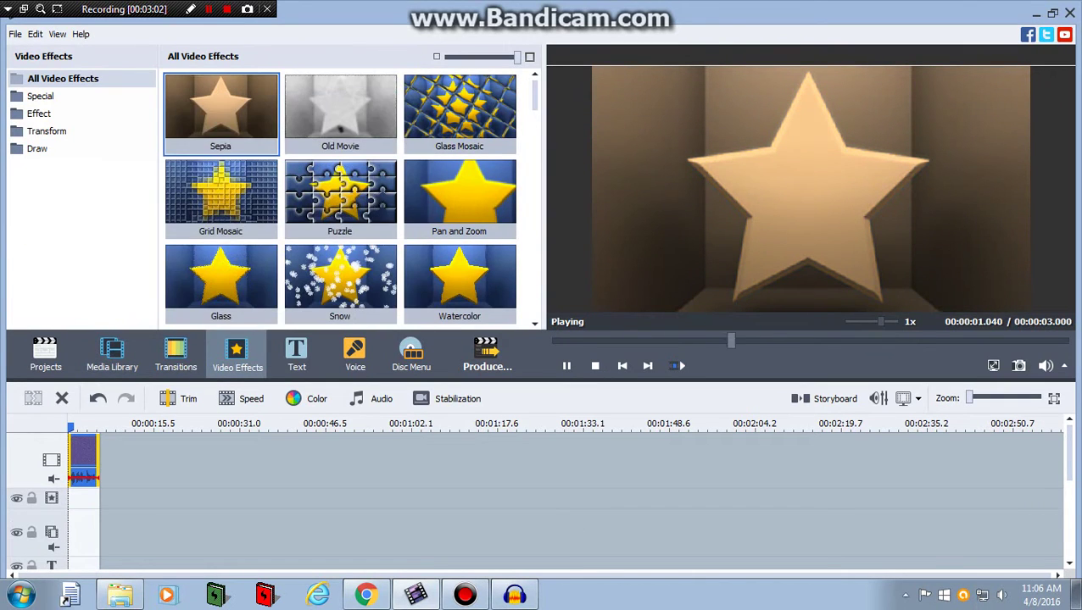
pyautogui.scroll(-10, 340, 200)
pyautogui.scroll(2, 340, 199)
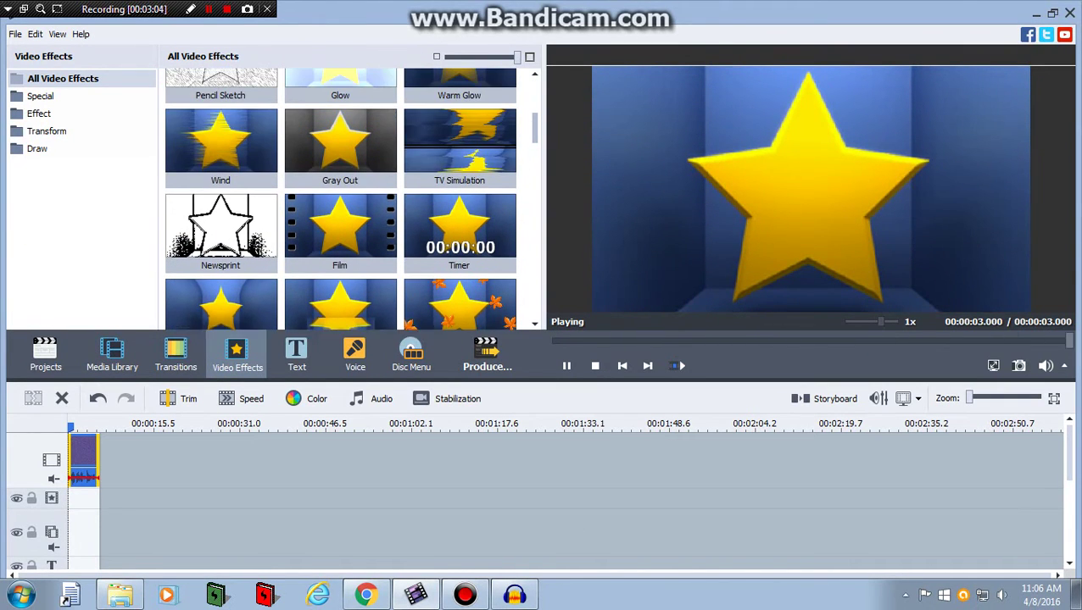
pyautogui.scroll(1, 340, 199)
pyautogui.moveTo(459, 170); pyautogui.dragTo(149, 504)
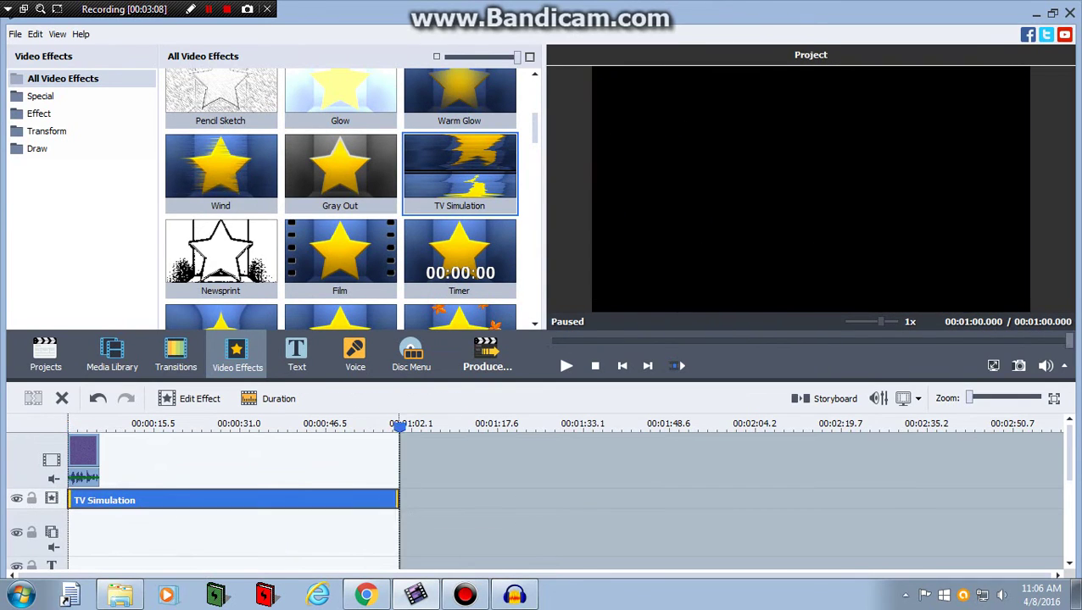
pyautogui.moveTo(397, 501); pyautogui.dragTo(99, 500)
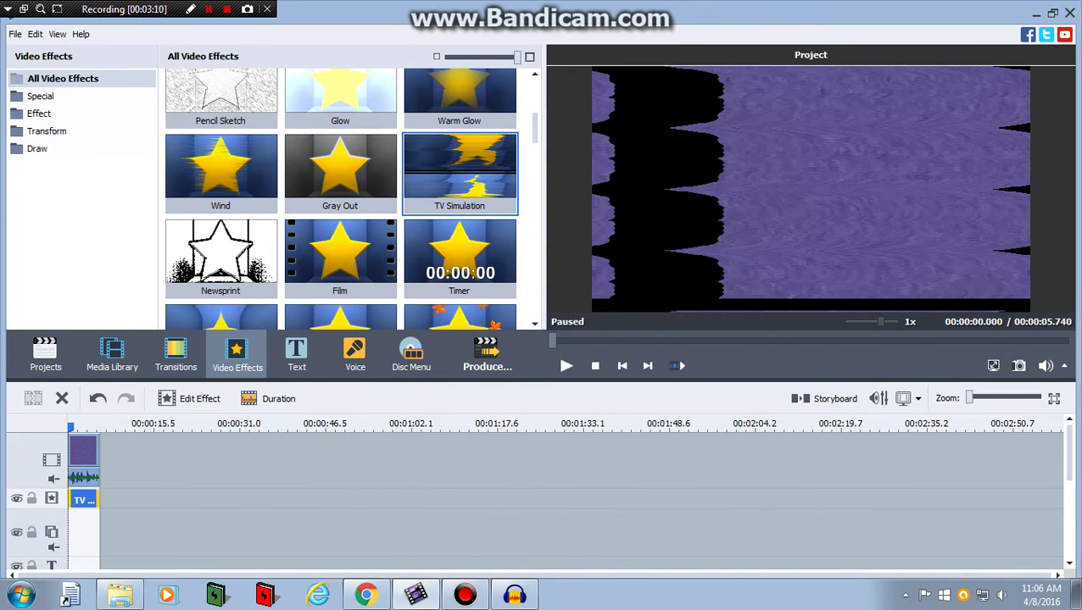
# - Add a second video effects line, place the Color Exchange effect on it, and shorten it to the video clip's length
pyautogui.rightClick(48, 490)
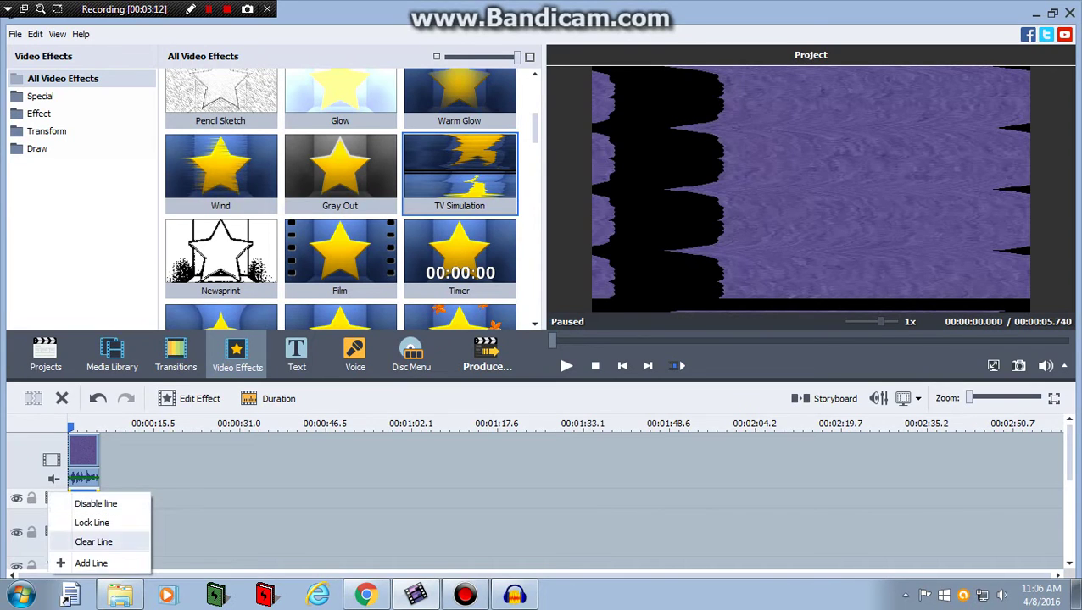
pyautogui.click(84, 561)
pyautogui.scroll(-4, 340, 195)
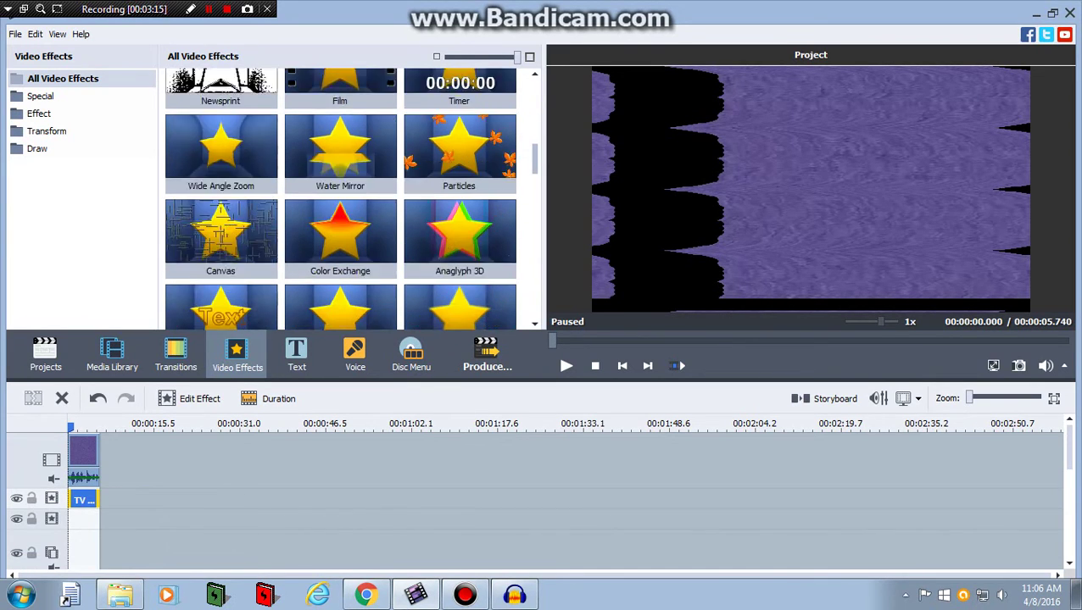
pyautogui.moveTo(340, 110); pyautogui.dragTo(145, 567)
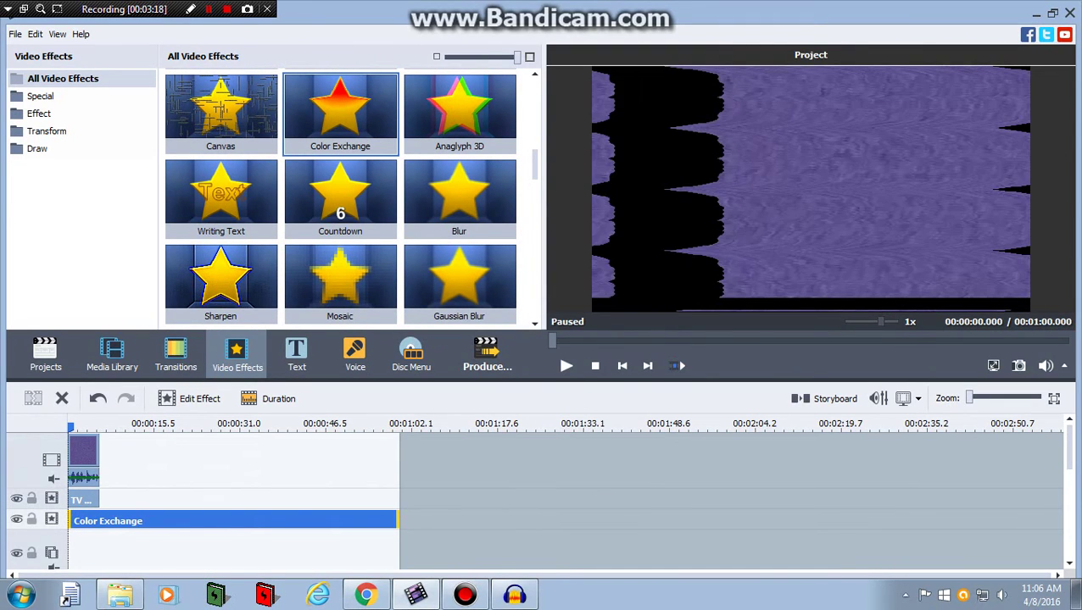
pyautogui.moveTo(398, 521); pyautogui.dragTo(99, 520)
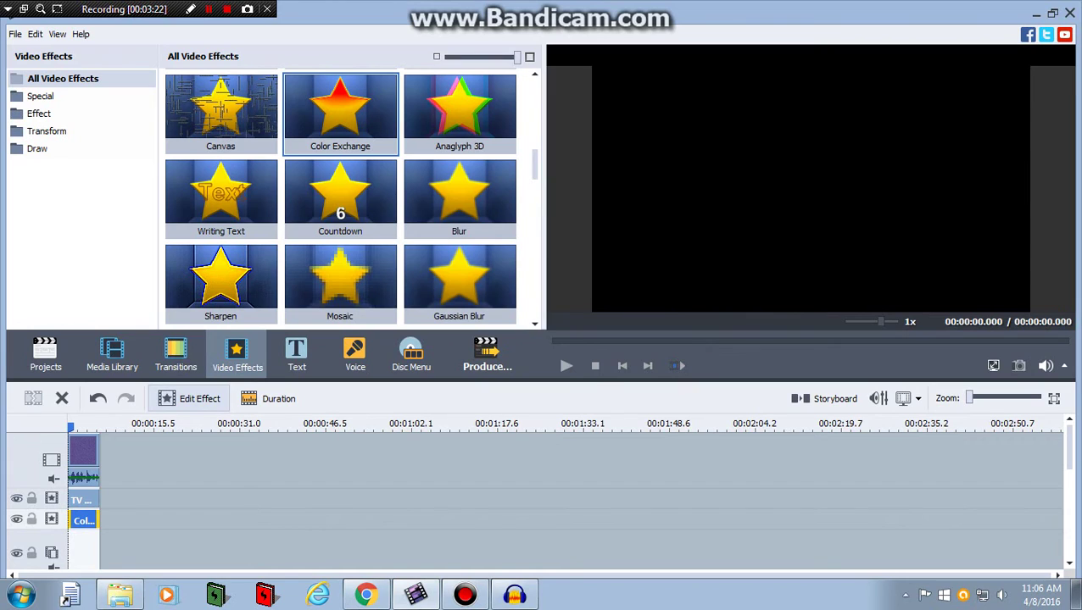
# - Set the Color Exchange effect on the second effects line to exchange black with blue
pyautogui.doubleClick(84, 521)
pyautogui.click(725, 161)
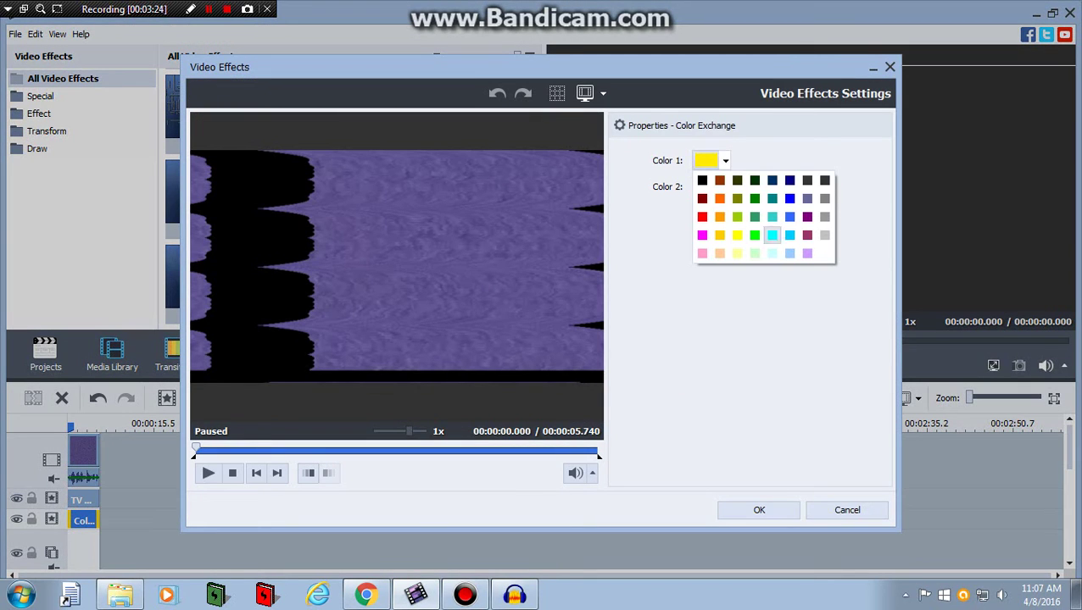
pyautogui.click(702, 181)
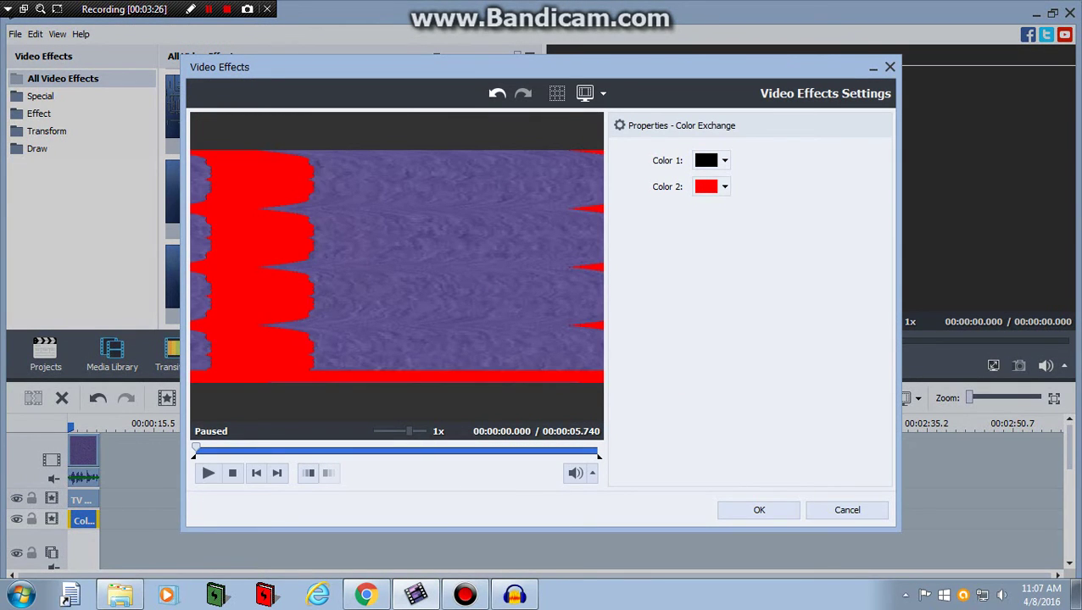
pyautogui.click(725, 186)
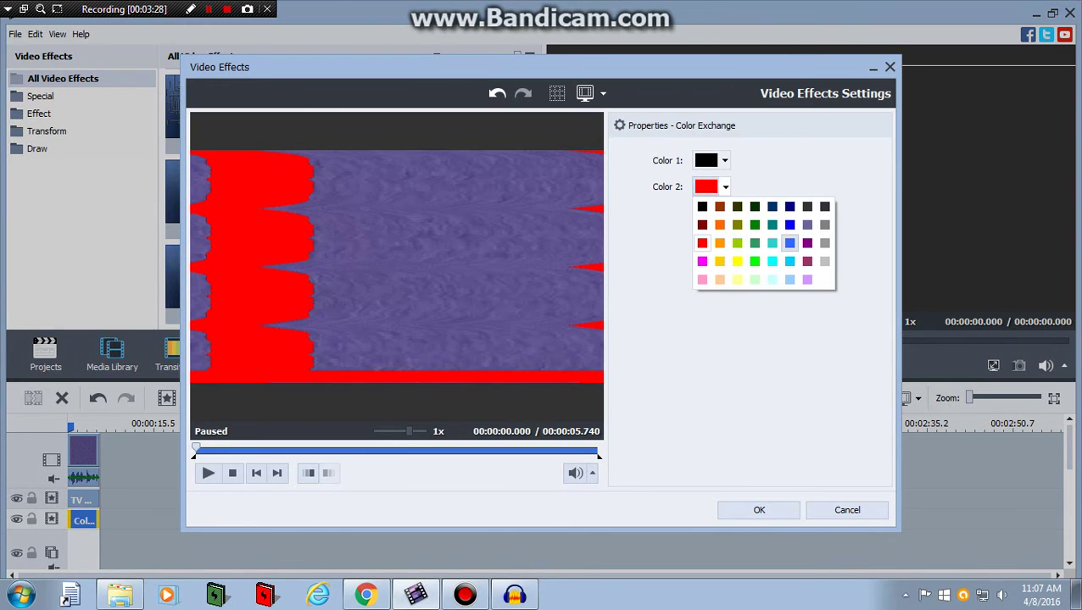
pyautogui.click(788, 223)
pyautogui.click(760, 511)
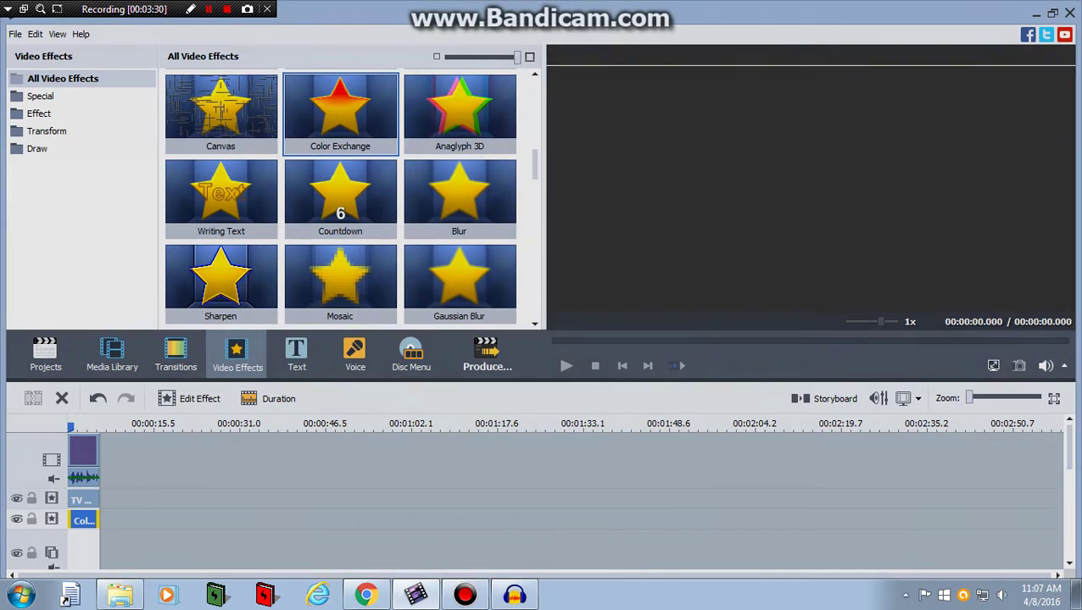
# - Add a third video effects line and place a copy of the Color Exchange effect on it, aligned with the video clip
pyautogui.rightClick(59, 515)
pyautogui.click(102, 484)
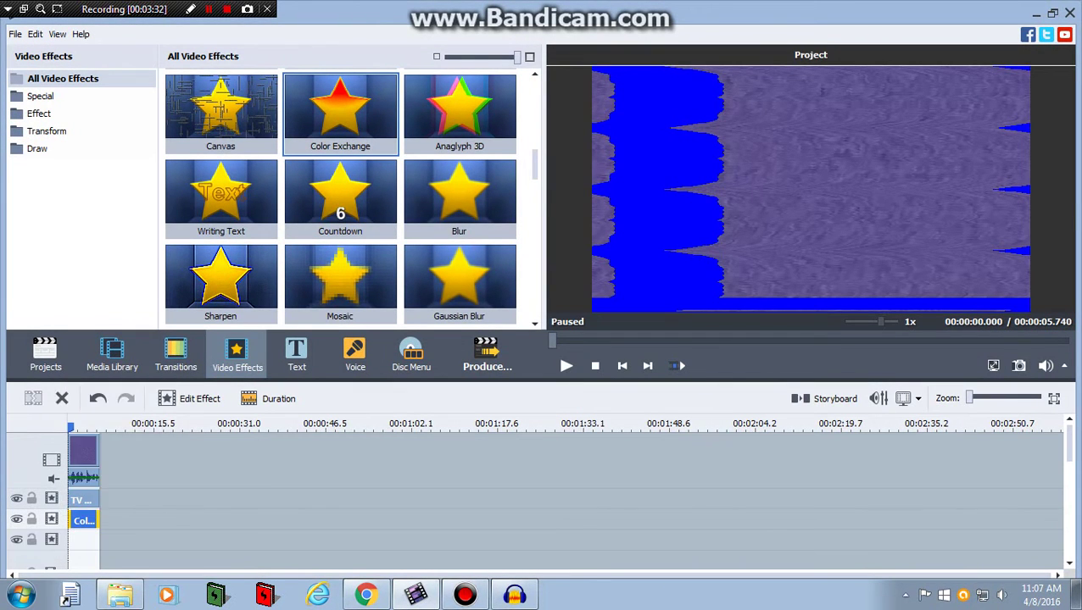
pyautogui.rightClick(93, 520)
pyautogui.click(144, 495)
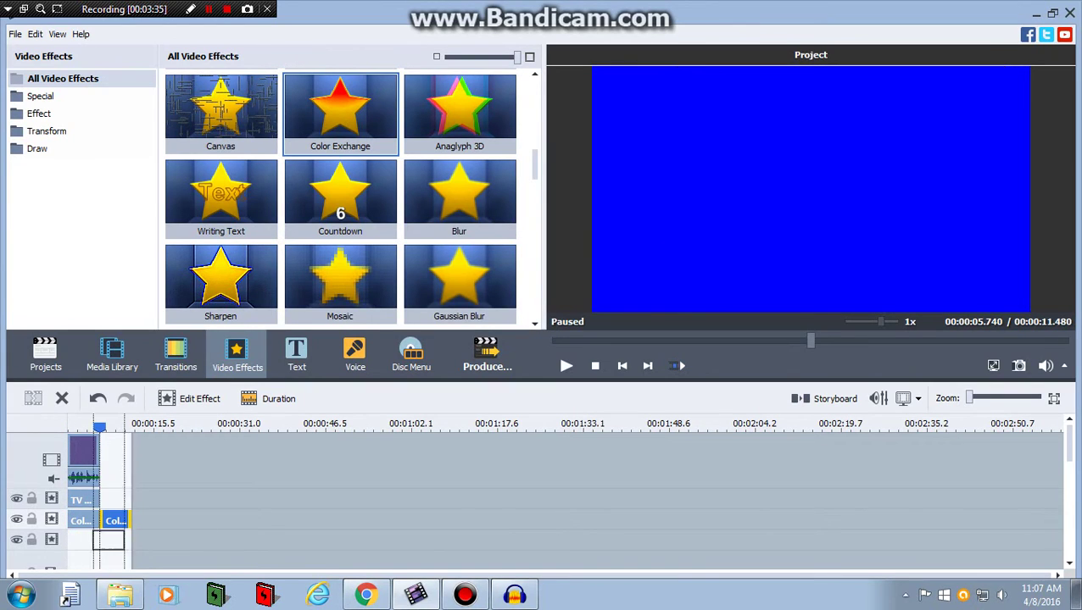
pyautogui.moveTo(116, 520); pyautogui.dragTo(84, 541)
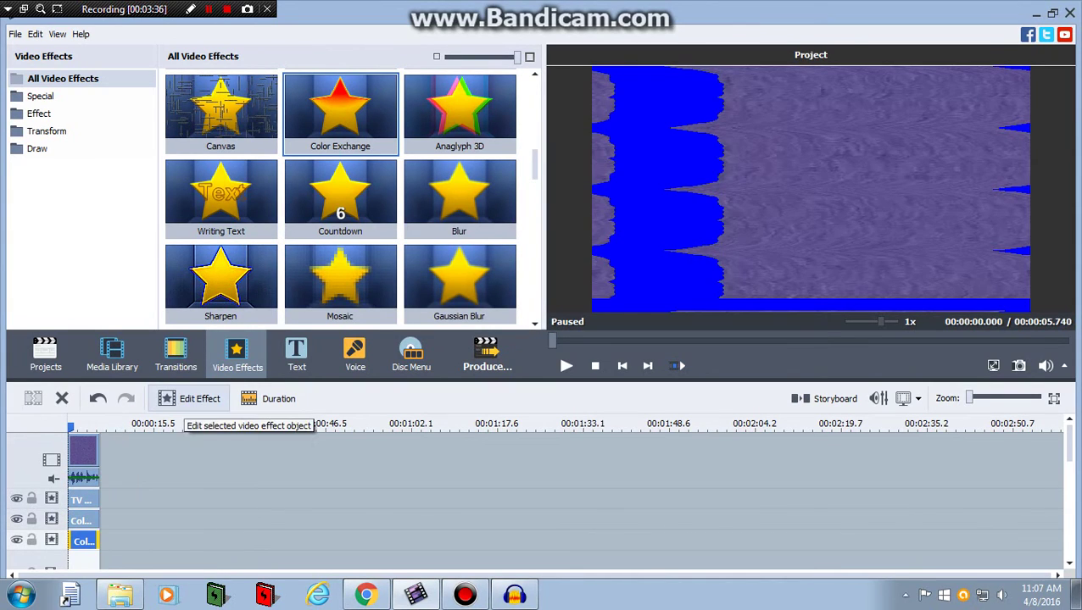
# - Set the copied Color Exchange effect to exchange white with red, and preview the project
pyautogui.click(189, 399)
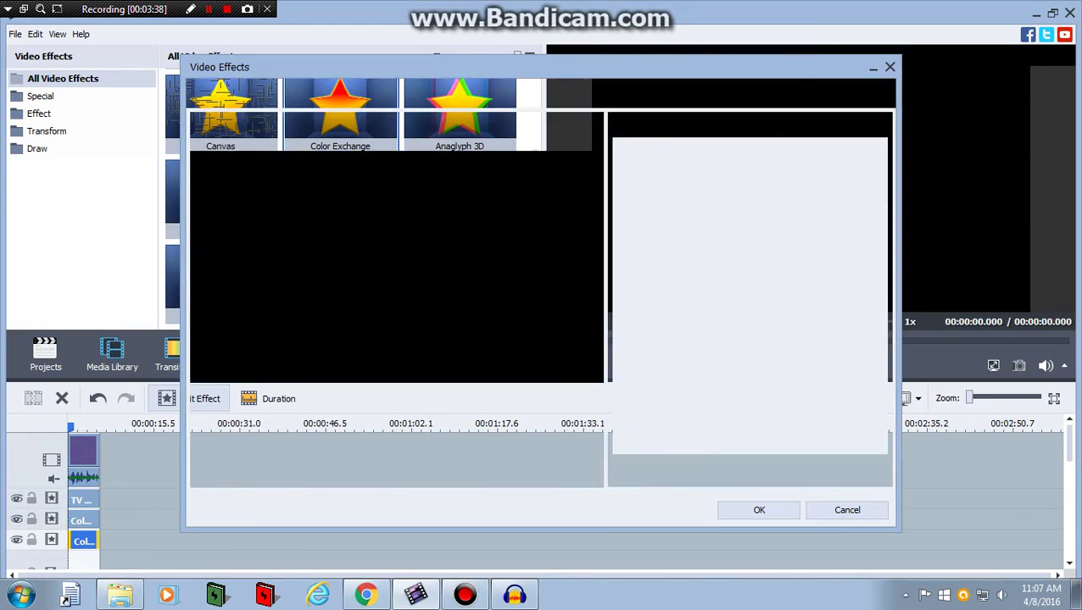
pyautogui.click(724, 161)
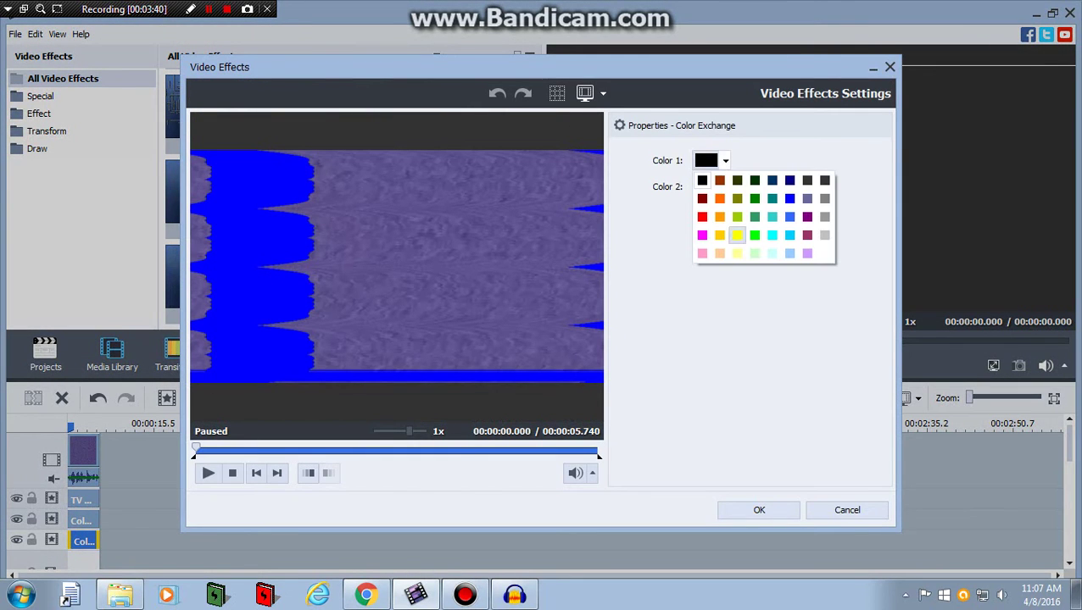
pyautogui.click(824, 253)
pyautogui.click(725, 187)
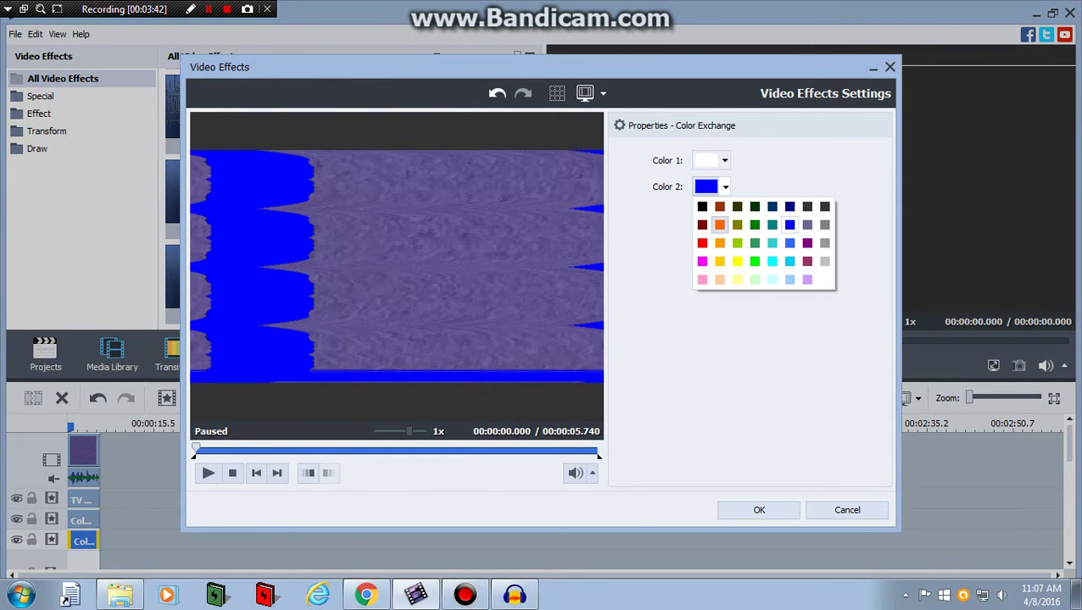
pyautogui.click(702, 244)
pyautogui.click(759, 510)
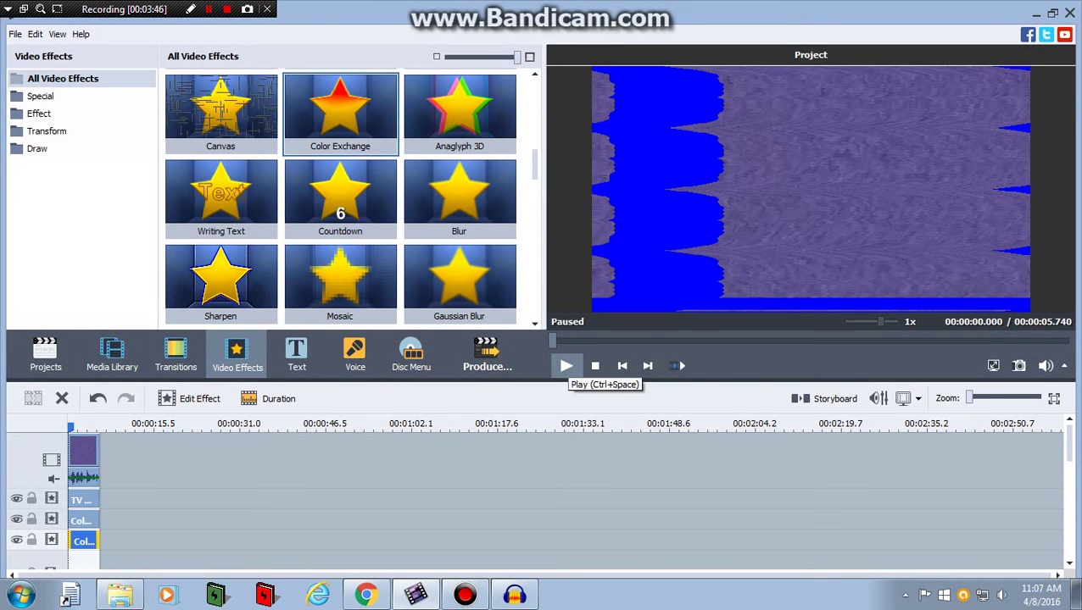
pyautogui.click(567, 366)
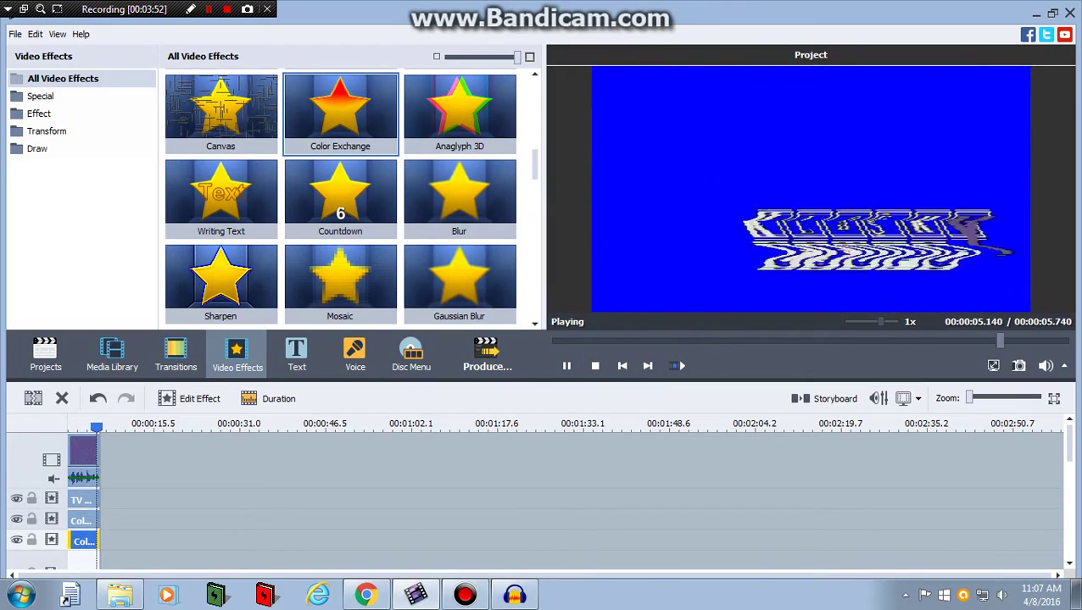
# - Add a fourth effects line, place Invert between TV Simulation and the two Color Exchange effects, shorten it to the video clip's length, and preview
pyautogui.rightClick(52, 539)
pyautogui.click(91, 507)
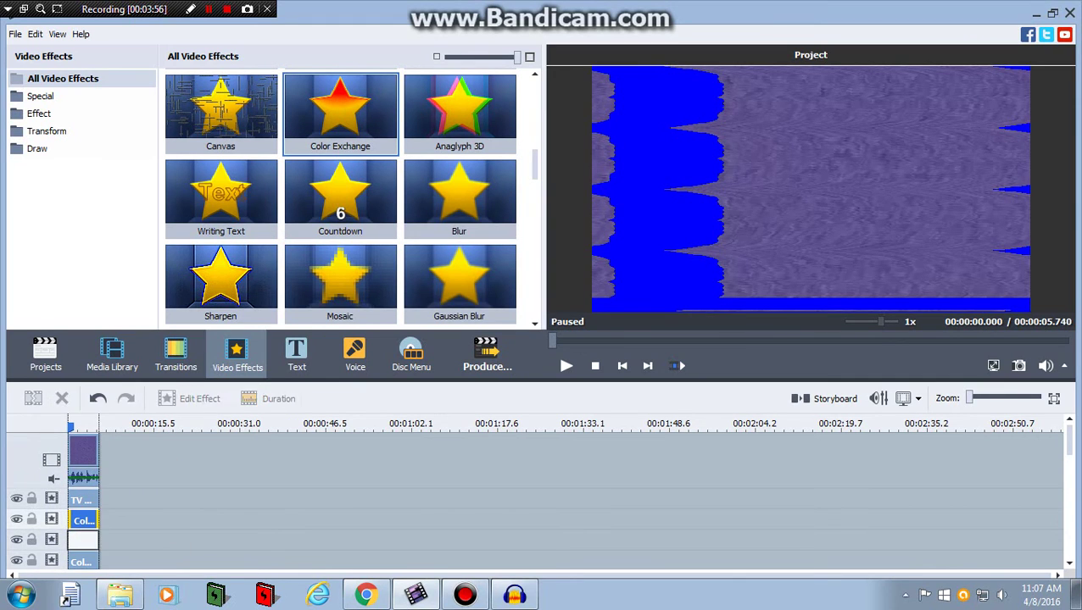
pyautogui.moveTo(535, 165); pyautogui.dragTo(535, 257)
pyautogui.scroll(5, 349, 199)
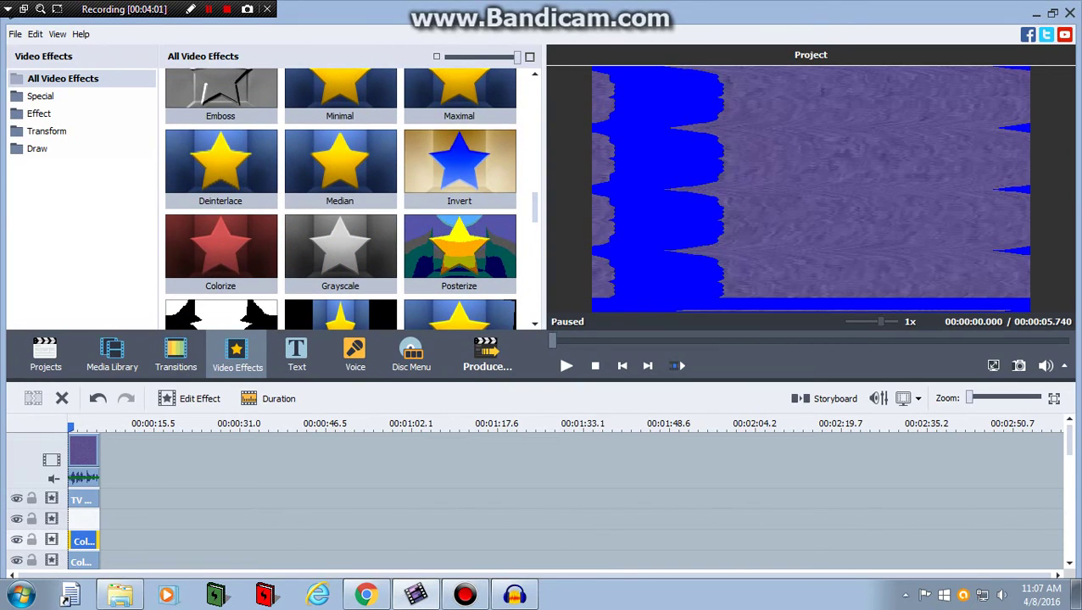
pyautogui.moveTo(459, 169); pyautogui.dragTo(141, 522)
pyautogui.moveTo(398, 519); pyautogui.dragTo(379, 519)
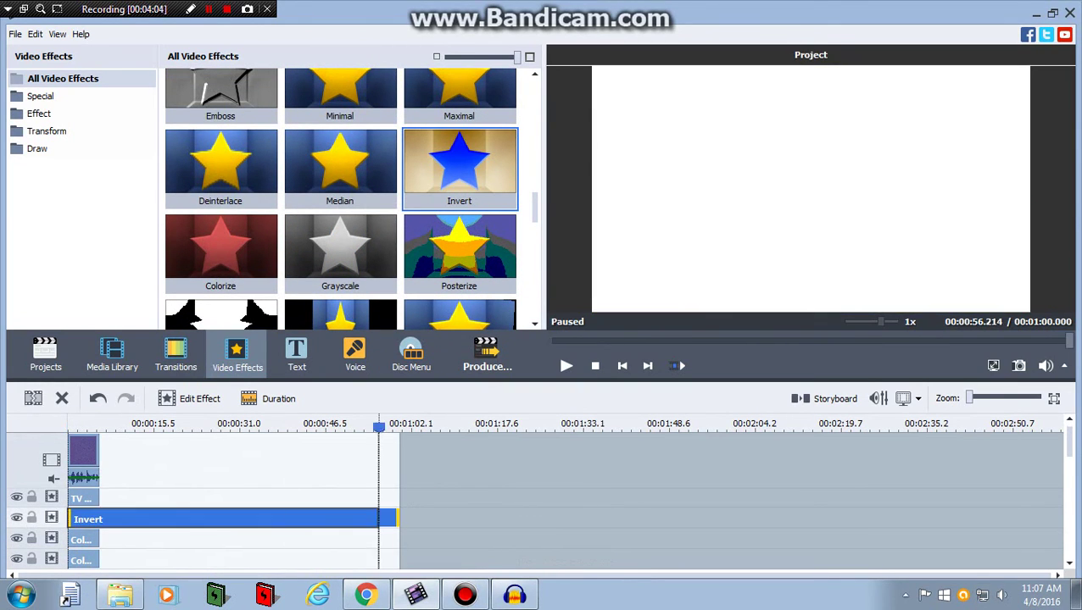
pyautogui.moveTo(100, 519); pyautogui.dragTo(99, 519)
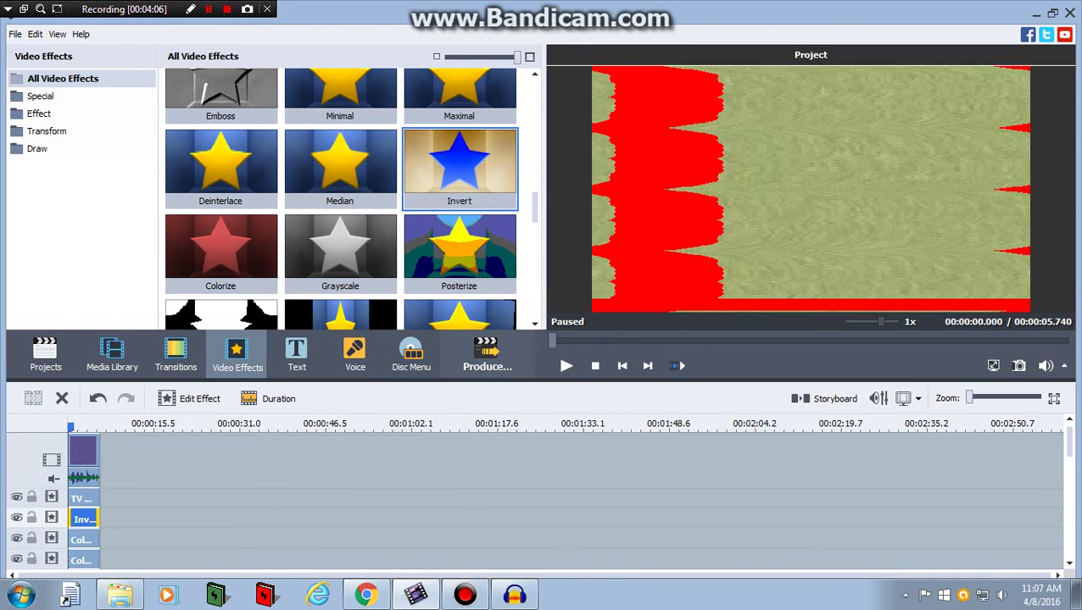
pyautogui.click(566, 366)
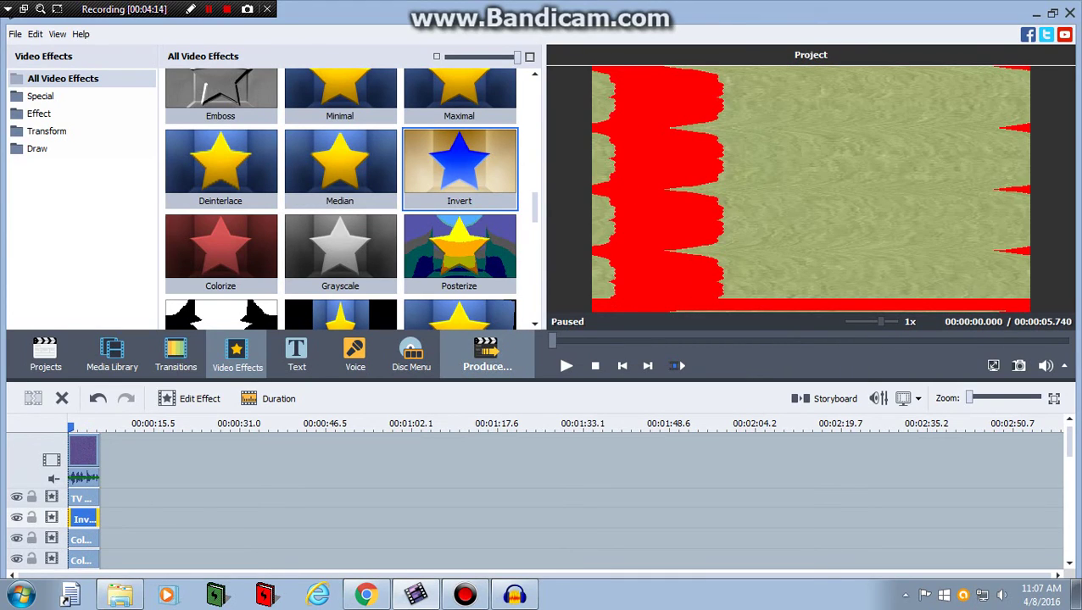
# - Start producing the finished project as a video
pyautogui.click(487, 354)
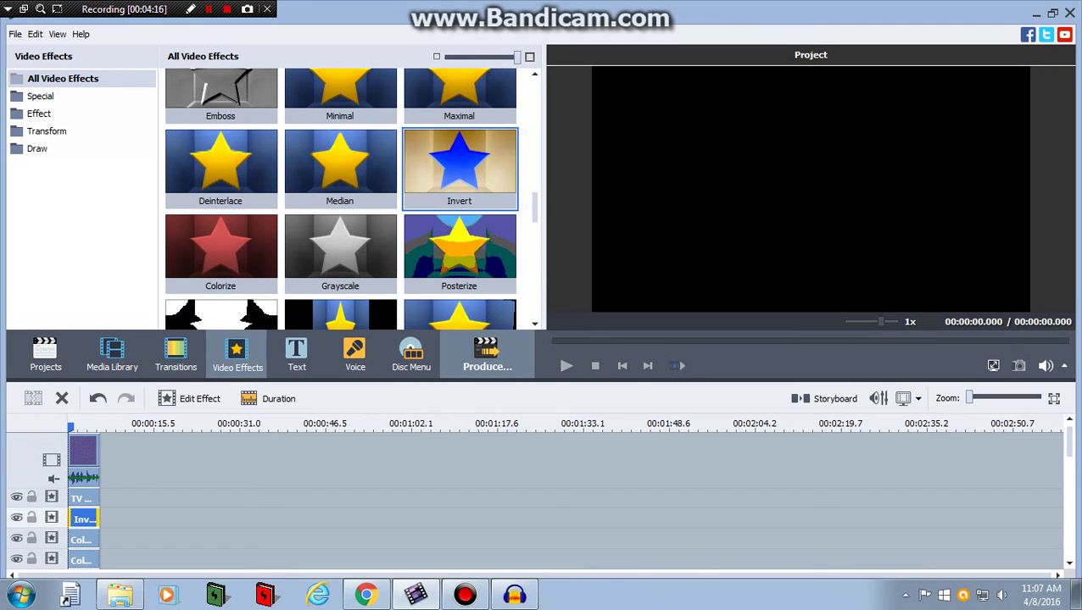